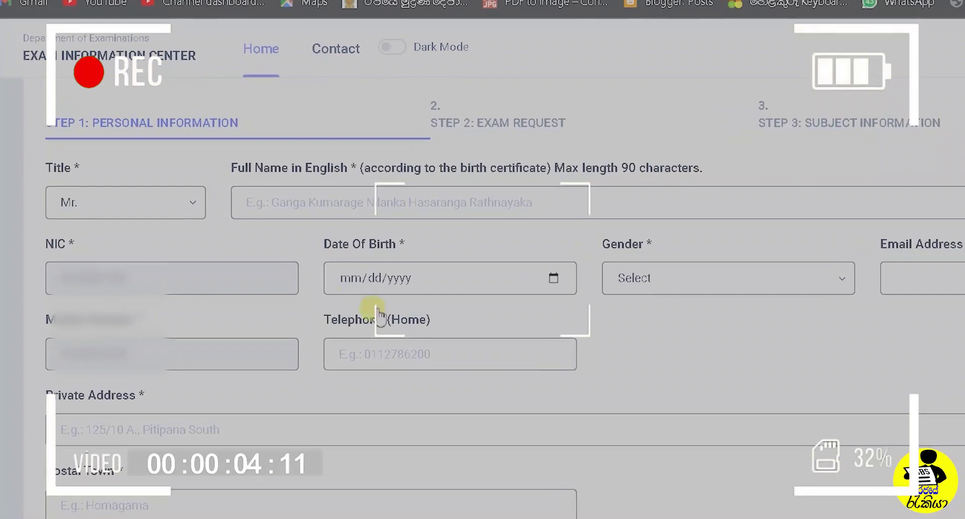
Choose Mr. as the title and enter the candidate's full name.
{"action": "left_click", "coordinate": [165, 202]}
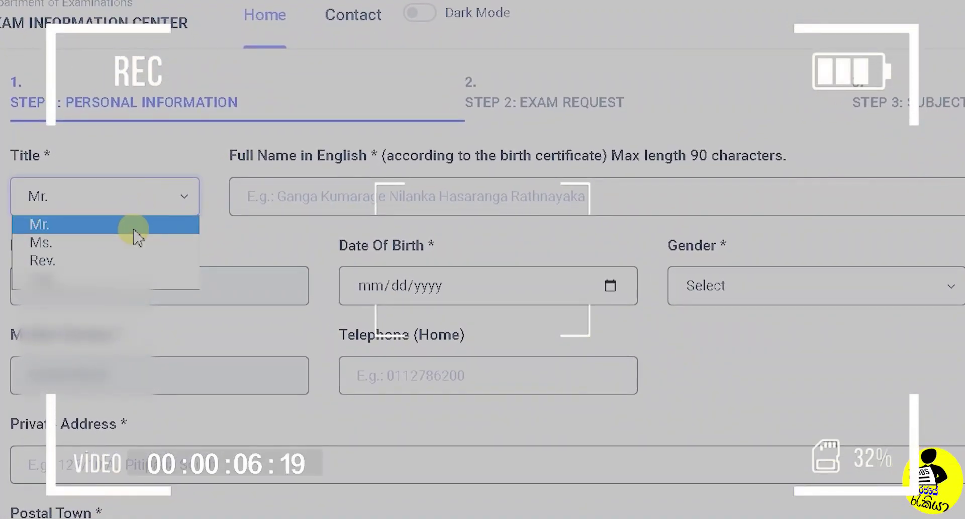
{"action": "left_click", "coordinate": [134, 225]}
{"action": "left_click", "coordinate": [294, 201]}
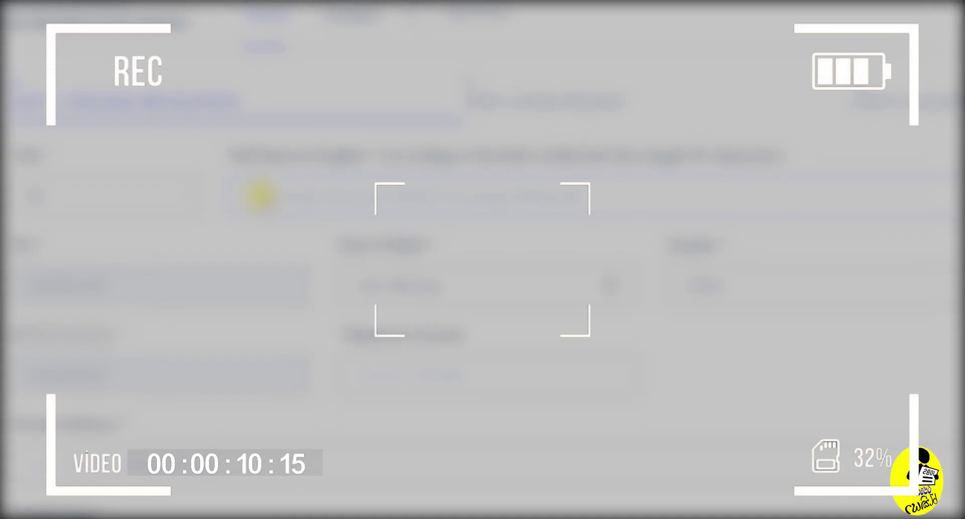
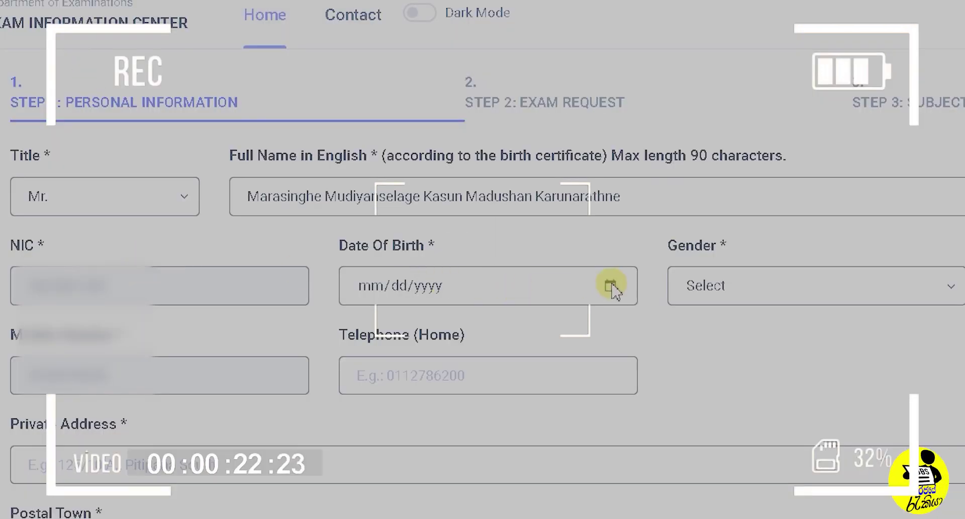
Pick the date of birth in the calendar, set gender to Male, and begin the email address.
{"action": "left_click", "coordinate": [611, 284]}
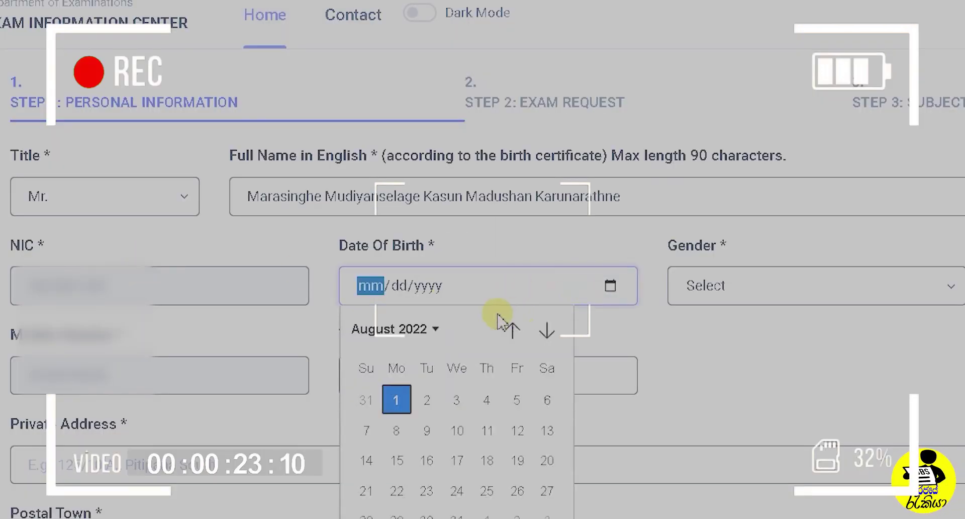
{"action": "left_click", "coordinate": [436, 330]}
{"action": "scroll", "coordinate": [550, 410], "scroll_direction": "up", "scroll_amount": 3}
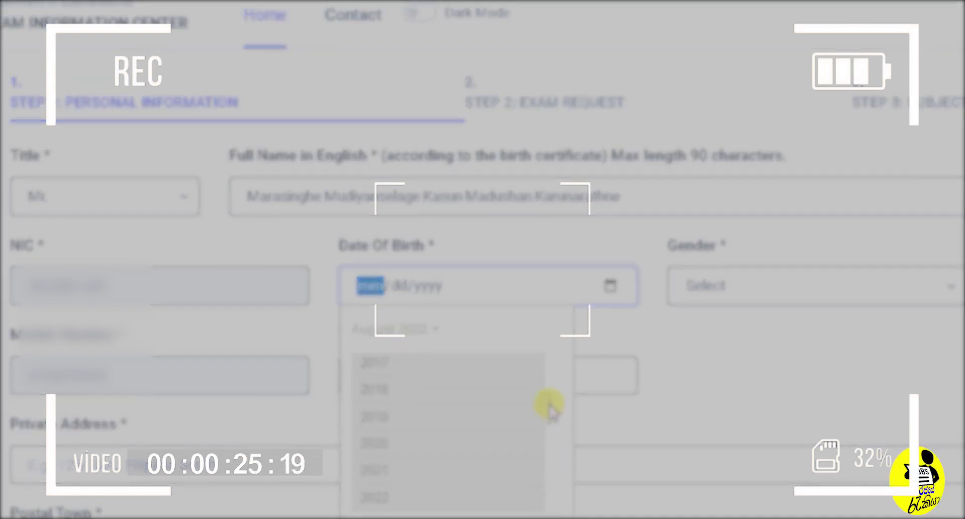
{"action": "left_click", "coordinate": [394, 512]}
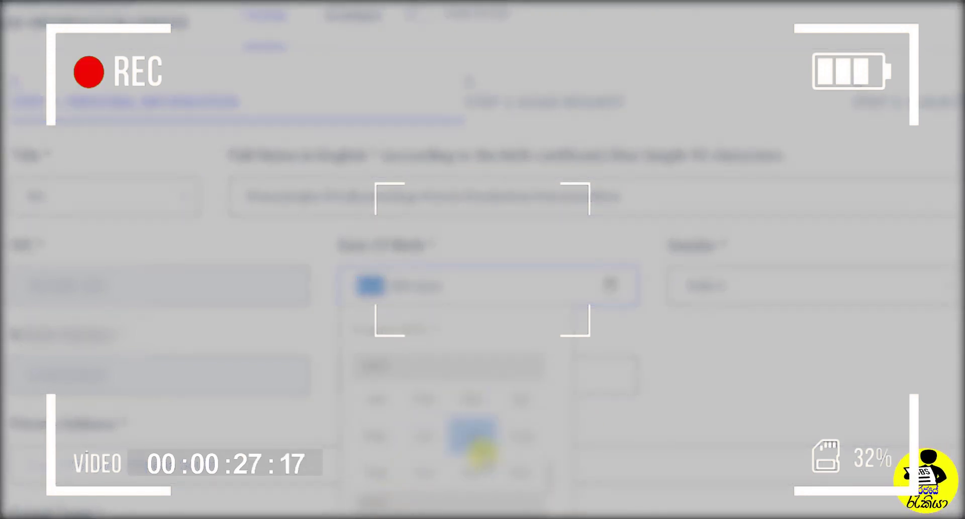
{"action": "left_click", "coordinate": [512, 435]}
{"action": "left_click", "coordinate": [455, 397]}
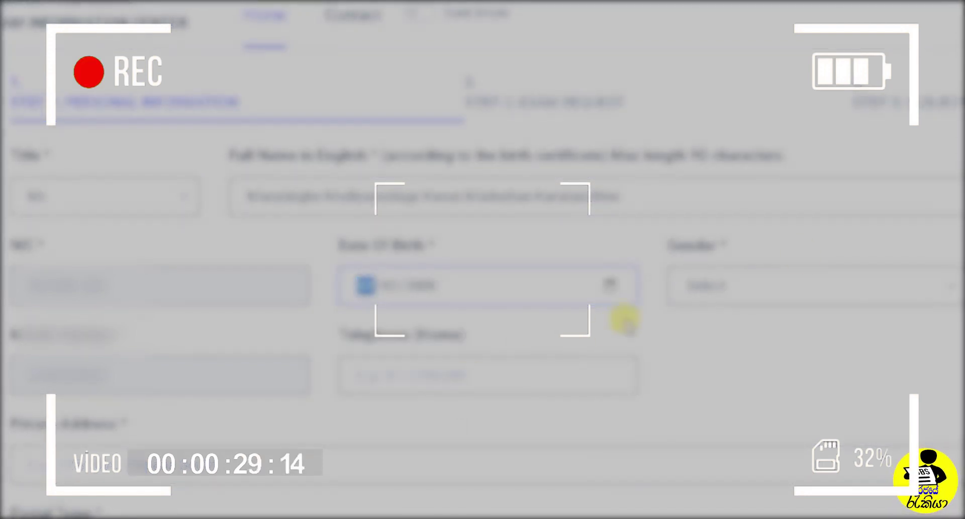
{"action": "left_click", "coordinate": [686, 298]}
{"action": "left_click", "coordinate": [703, 332]}
{"action": "left_click", "coordinate": [680, 287]}
{"action": "type", "text": "Ka"}
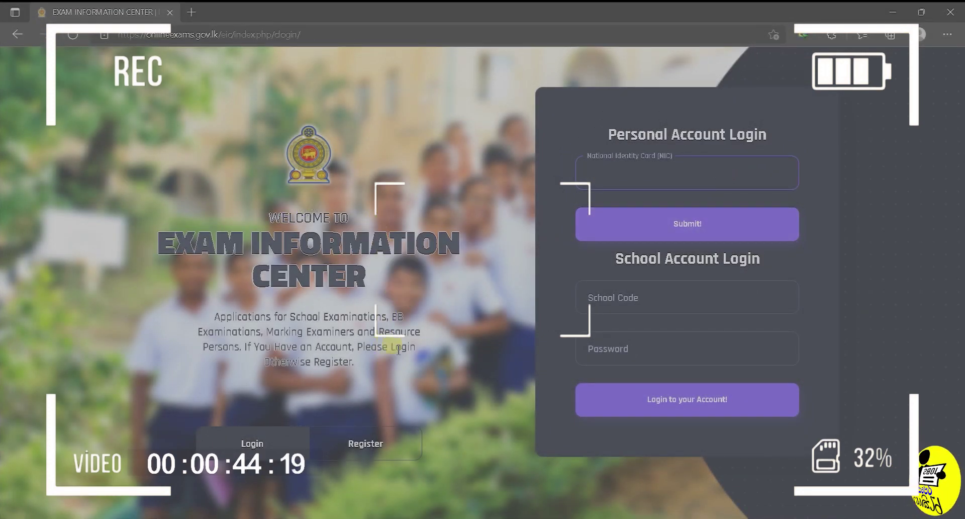
Bring up the Register form to create a new personal account.
{"action": "left_click", "coordinate": [366, 443]}
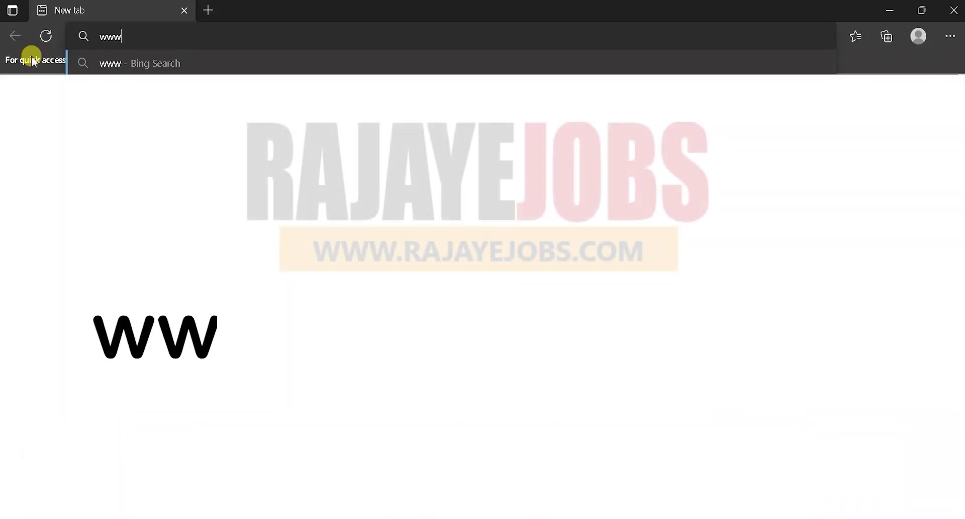
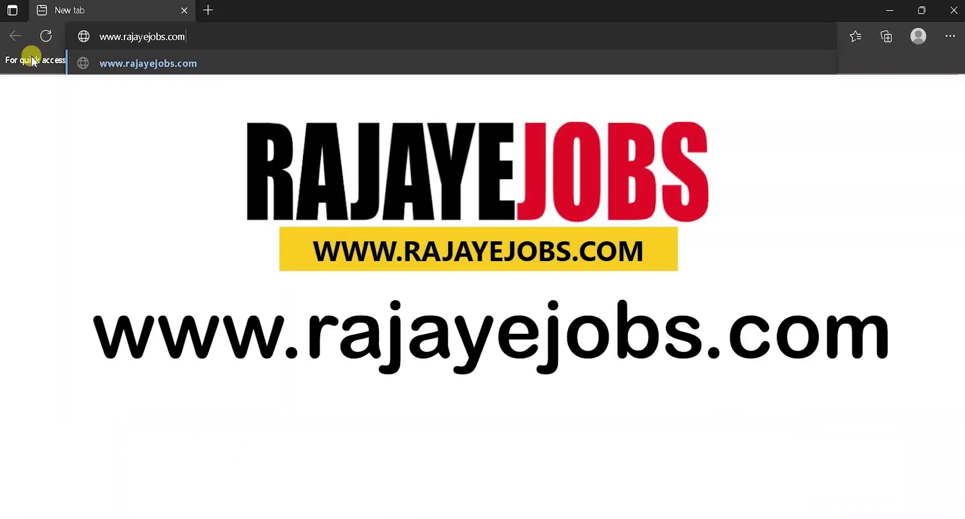
{"action": "key", "text": "Return"}
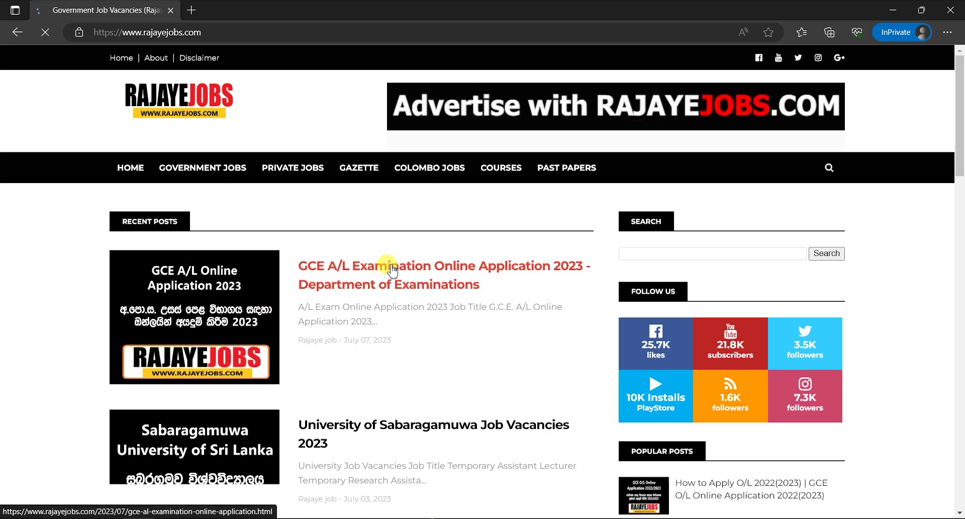
Open the GCE A/L Examination Online Application 2023 post and highlight its title and 2023/07/28 closing date.
{"action": "left_click", "coordinate": [393, 272]}
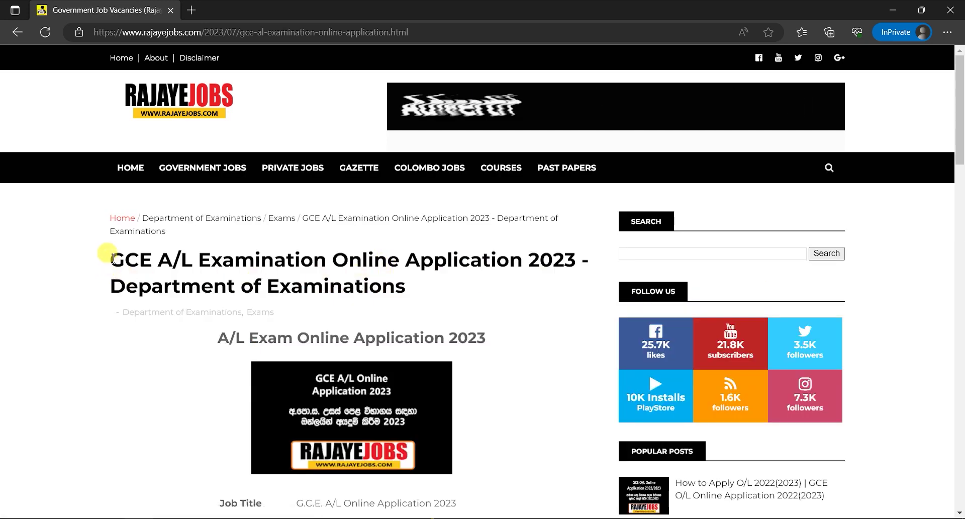
{"action": "left_click_drag", "start_coordinate": [104, 254], "coordinate": [425, 299]}
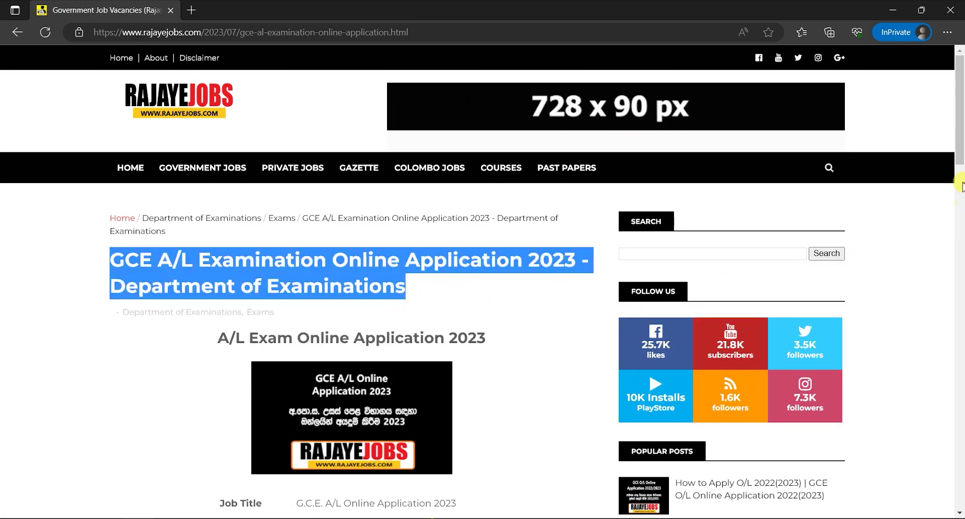
{"action": "left_click_drag", "start_coordinate": [959, 129], "coordinate": [962, 182]}
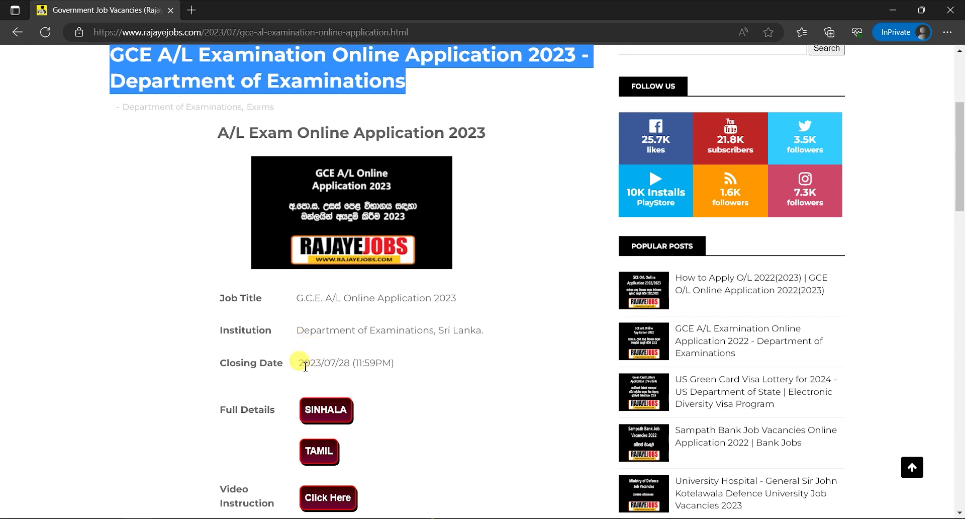
{"action": "left_click_drag", "start_coordinate": [302, 365], "coordinate": [346, 366]}
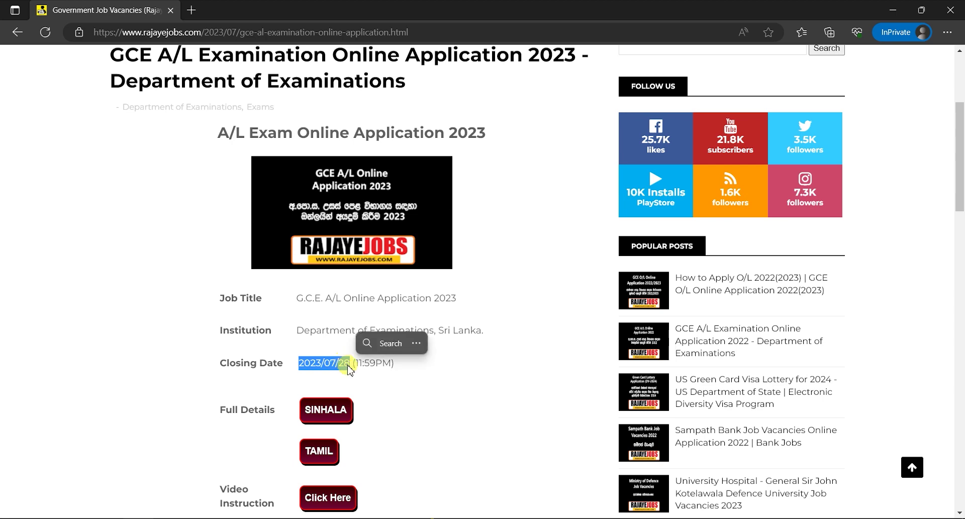
{"action": "left_click", "coordinate": [371, 377]}
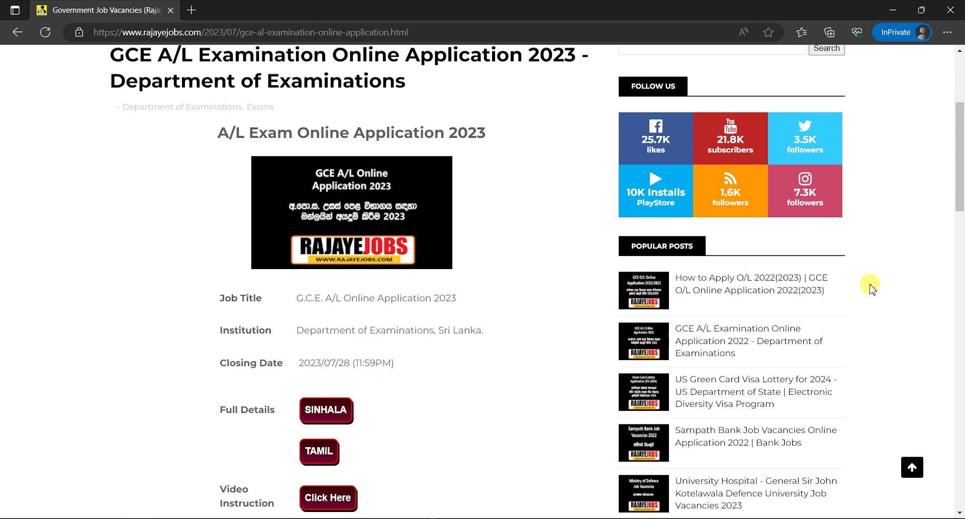
{"action": "scroll", "coordinate": [961, 204], "scroll_direction": "down", "scroll_amount": 2}
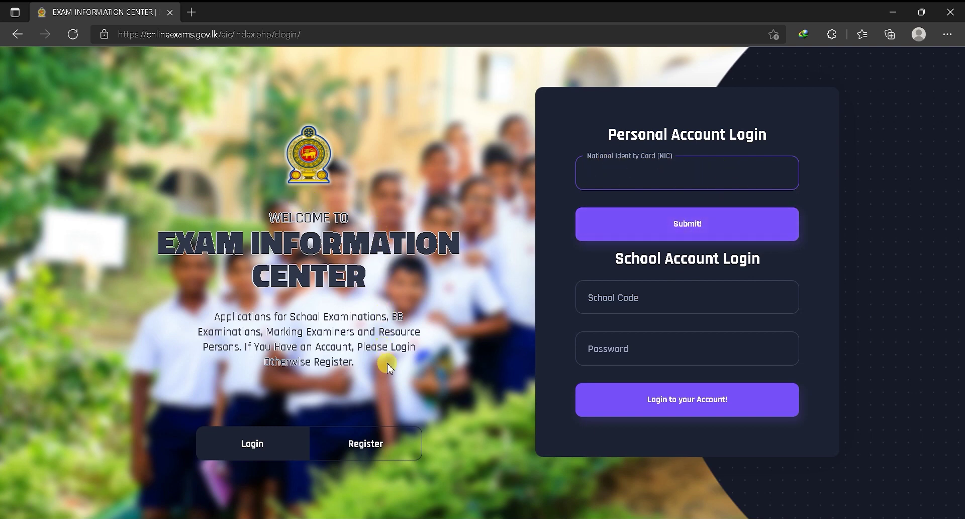
Switch from the login page to the Create your Account registration form.
{"action": "left_click", "coordinate": [366, 445]}
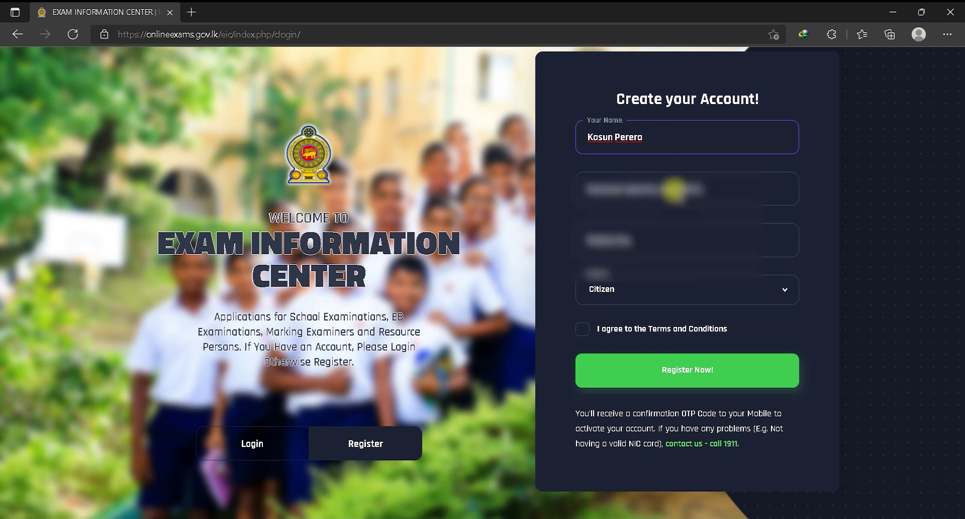
Enter the NIC and mobile number, keep Citizen as account type, accept the terms, and register.
{"action": "left_click", "coordinate": [675, 189]}
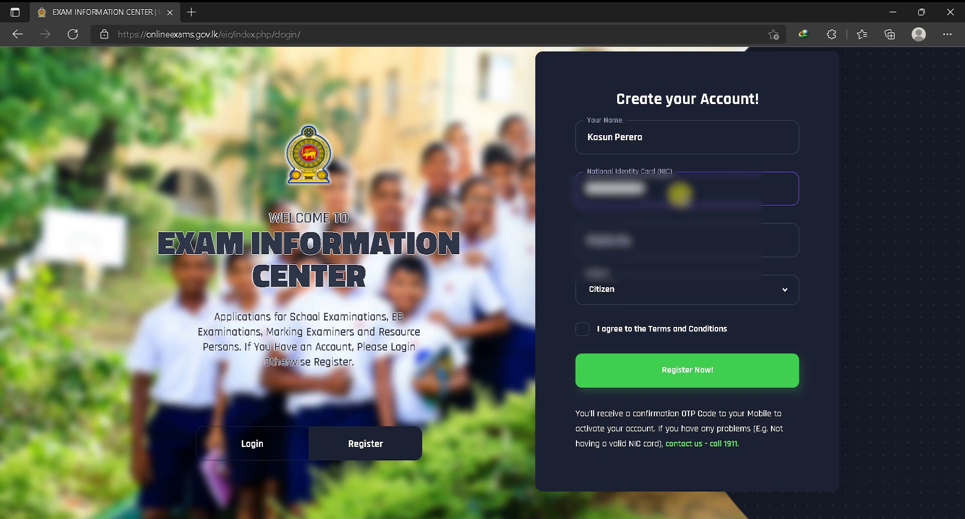
{"action": "left_click", "coordinate": [666, 229]}
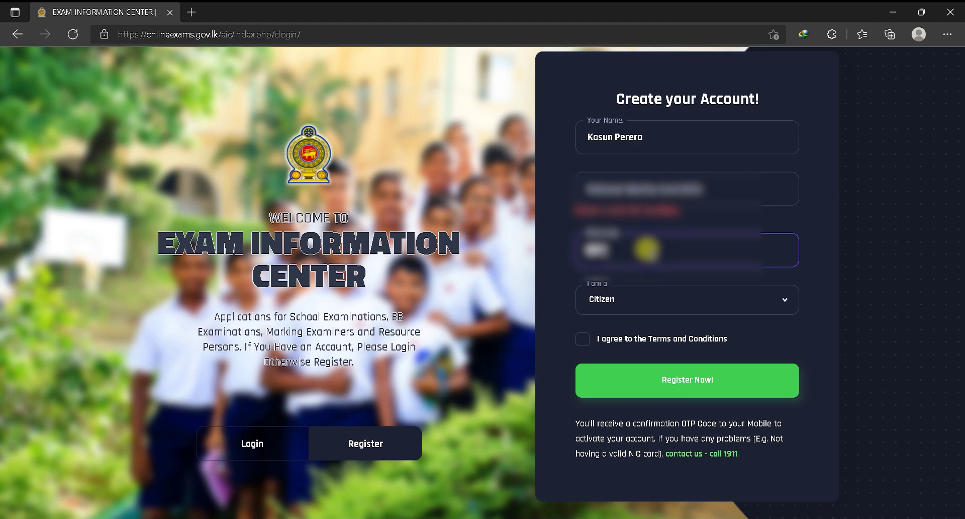
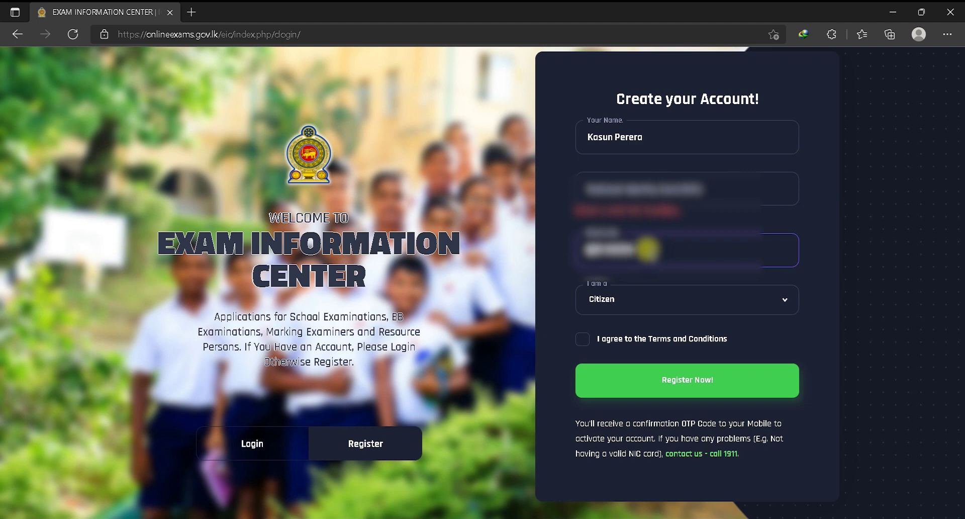
{"action": "left_click", "coordinate": [652, 302]}
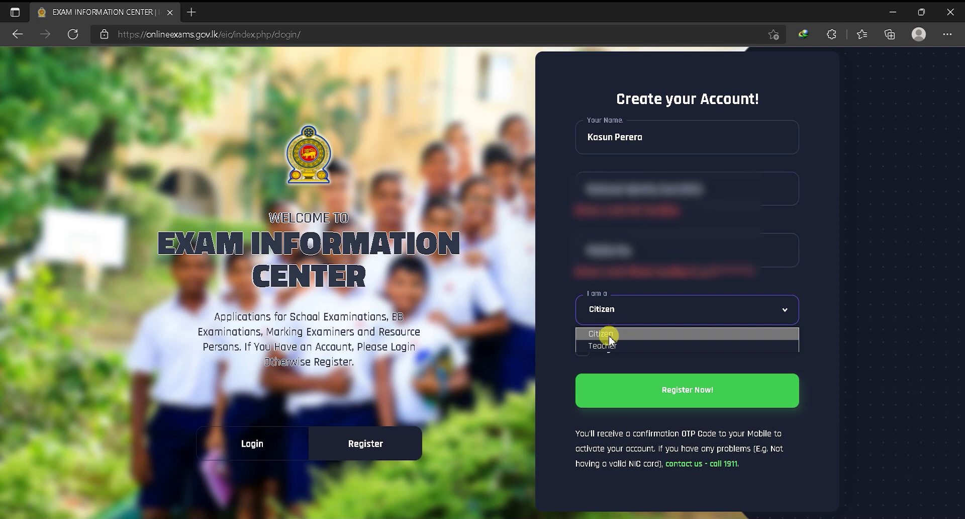
{"action": "left_click", "coordinate": [637, 332]}
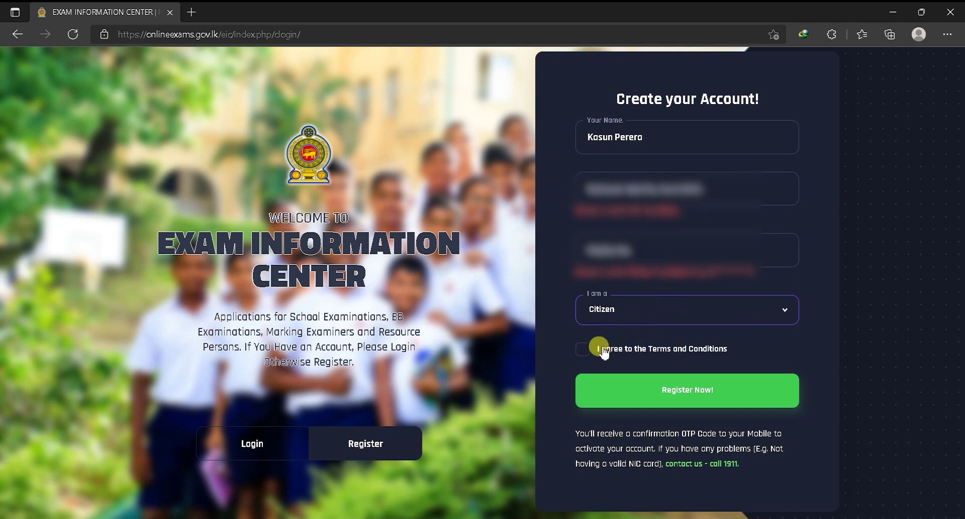
{"action": "left_click", "coordinate": [583, 348]}
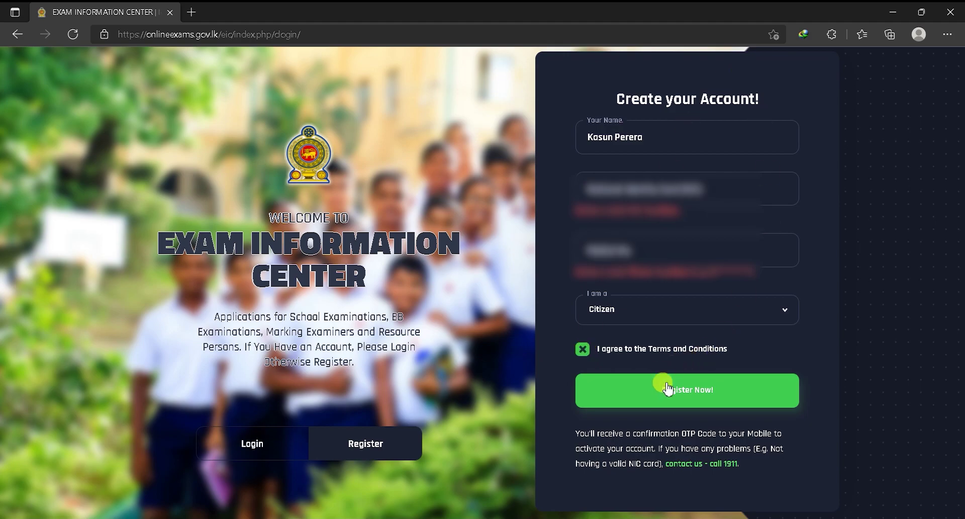
{"action": "left_click", "coordinate": [667, 390]}
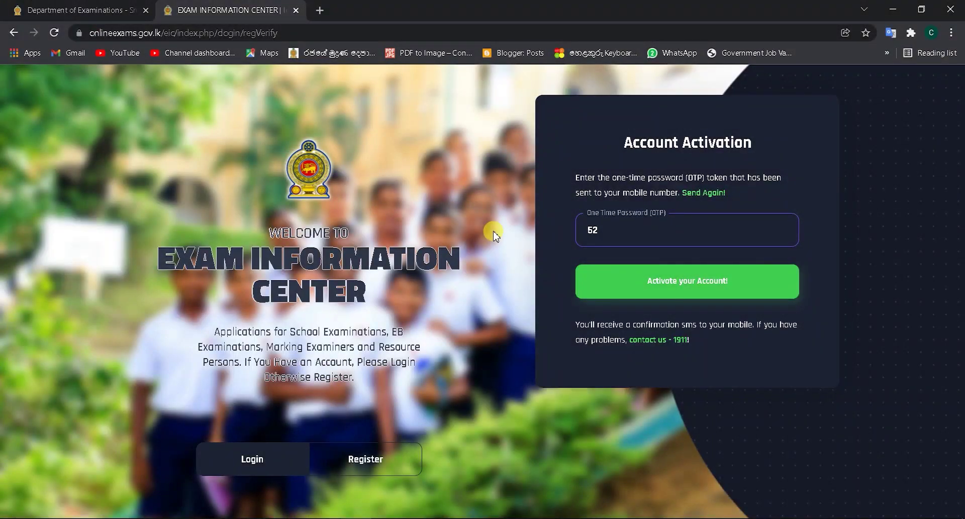
Enter the SMS one-time password and activate the account.
{"action": "left_click", "coordinate": [673, 289]}
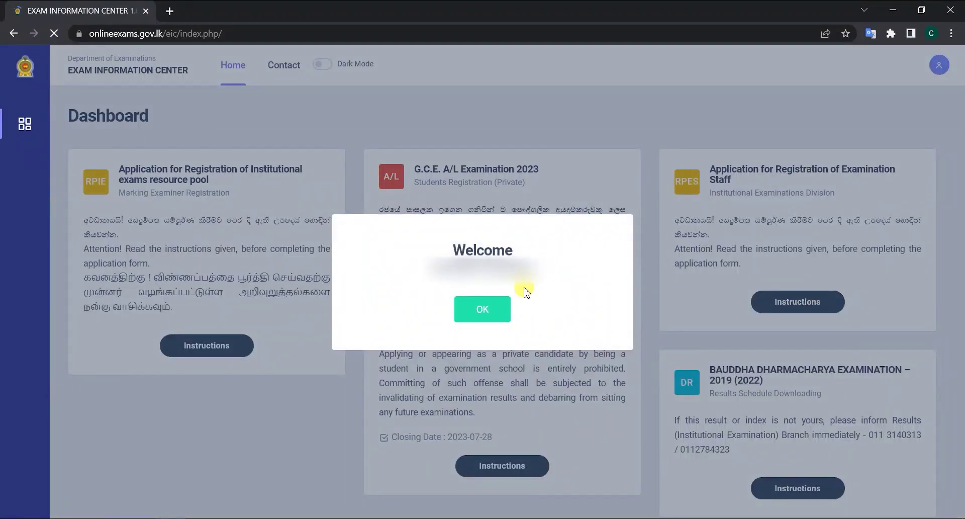
Close the Welcome dialog with OK to reveal the G.C.E. A/L 2023 application dashboard.
{"action": "left_click", "coordinate": [470, 314]}
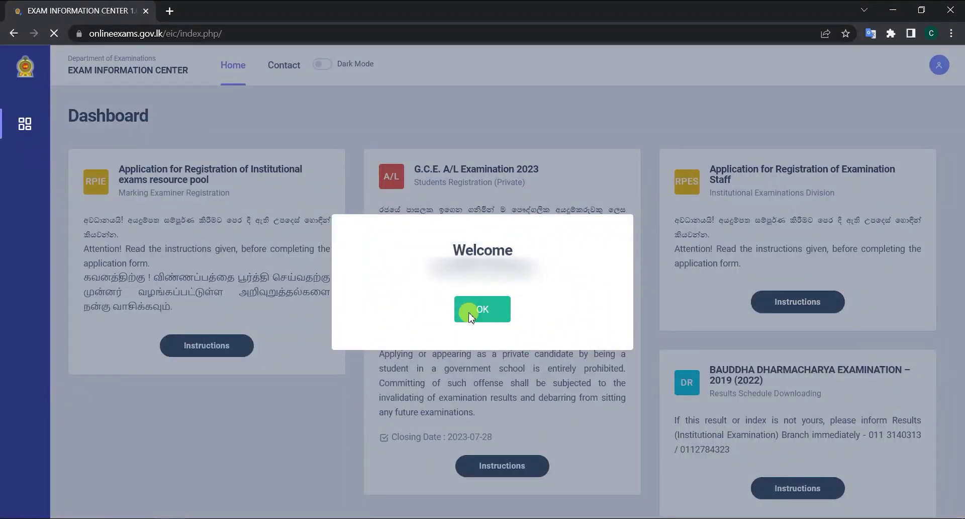
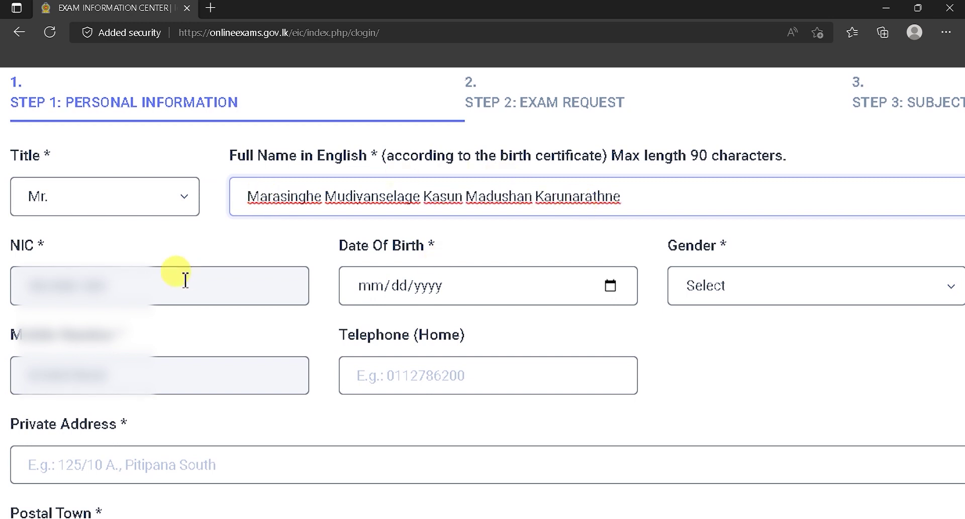
{"action": "left_click", "coordinate": [170, 280]}
{"action": "left_click", "coordinate": [613, 288]}
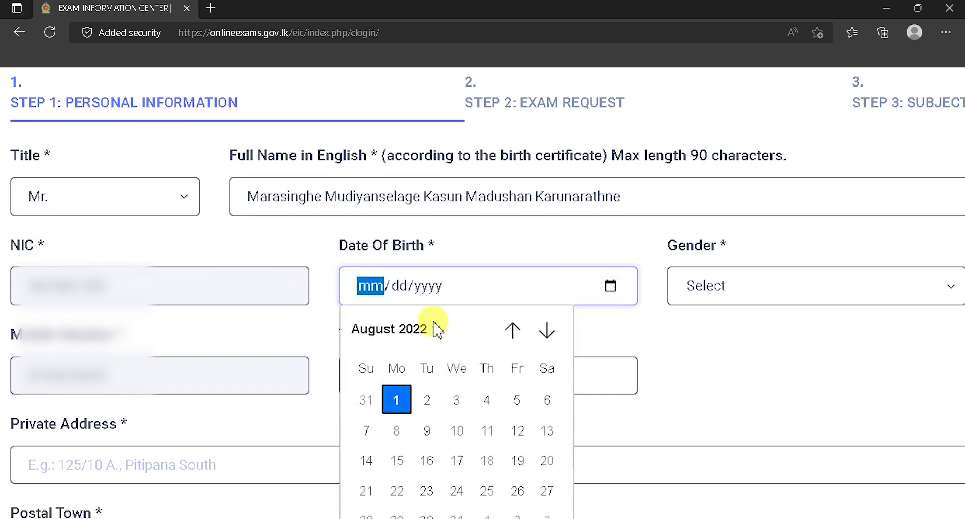
{"action": "left_click", "coordinate": [430, 329]}
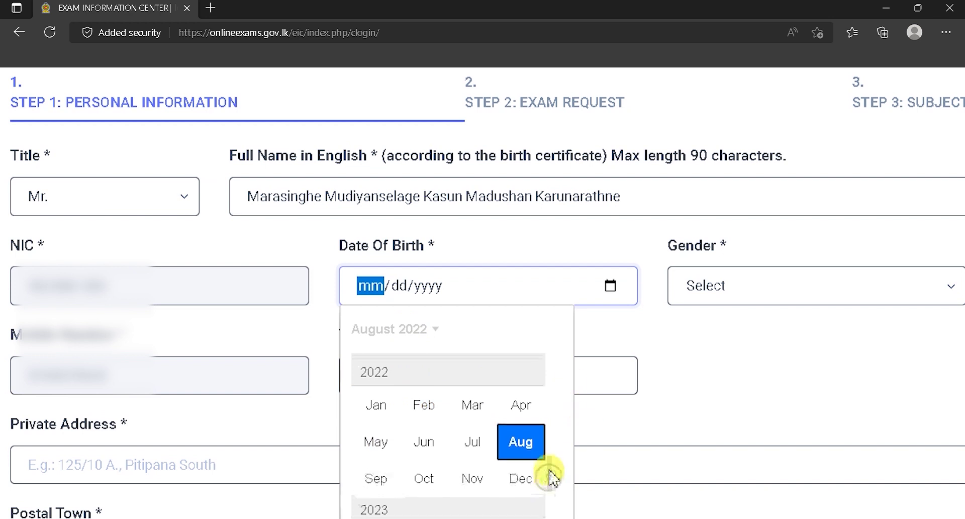
{"action": "scroll", "coordinate": [551, 392], "scroll_direction": "up", "scroll_amount": 15}
{"action": "left_click", "coordinate": [417, 514]}
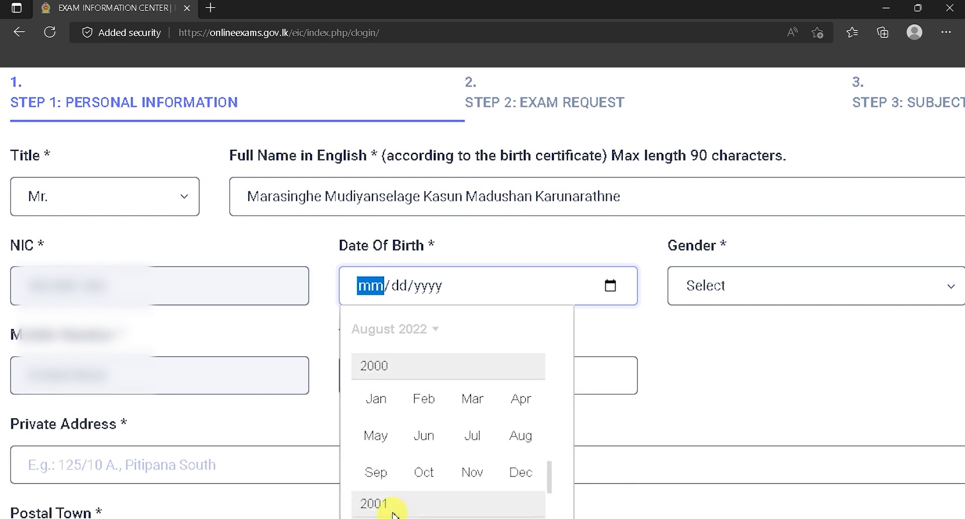
{"action": "left_click", "coordinate": [516, 439]}
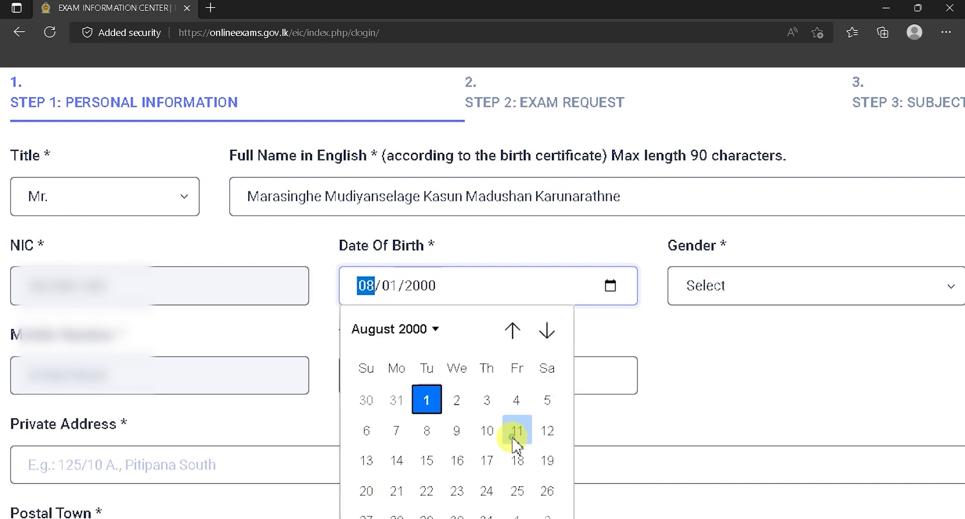
{"action": "left_click", "coordinate": [456, 399]}
Set gender to Male and enter the applicant's e-mail address.
{"action": "left_click", "coordinate": [696, 292]}
{"action": "left_click", "coordinate": [689, 331]}
{"action": "scroll", "coordinate": [478, 338], "scroll_direction": "right", "scroll_amount": 5}
{"action": "left_click", "coordinate": [680, 287]}
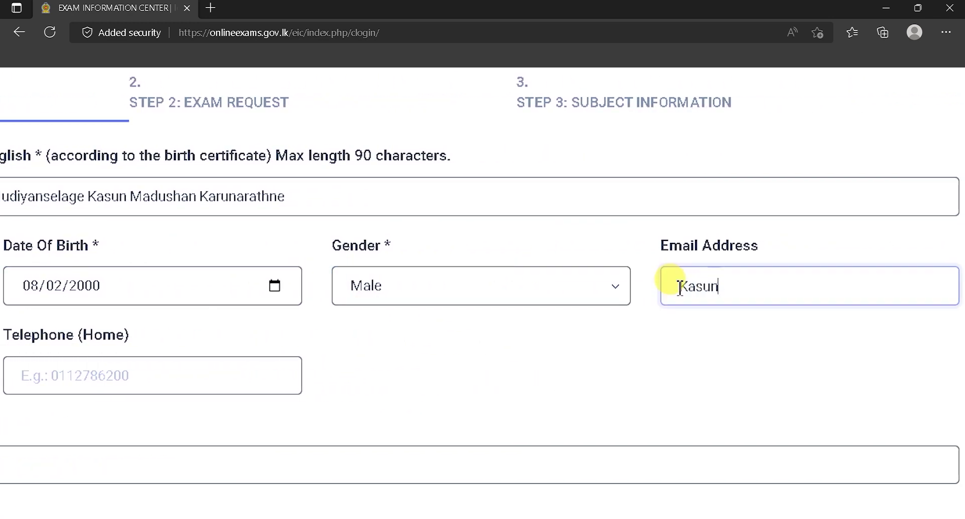
{"action": "scroll", "coordinate": [754, 301], "scroll_direction": "left", "scroll_amount": 5}
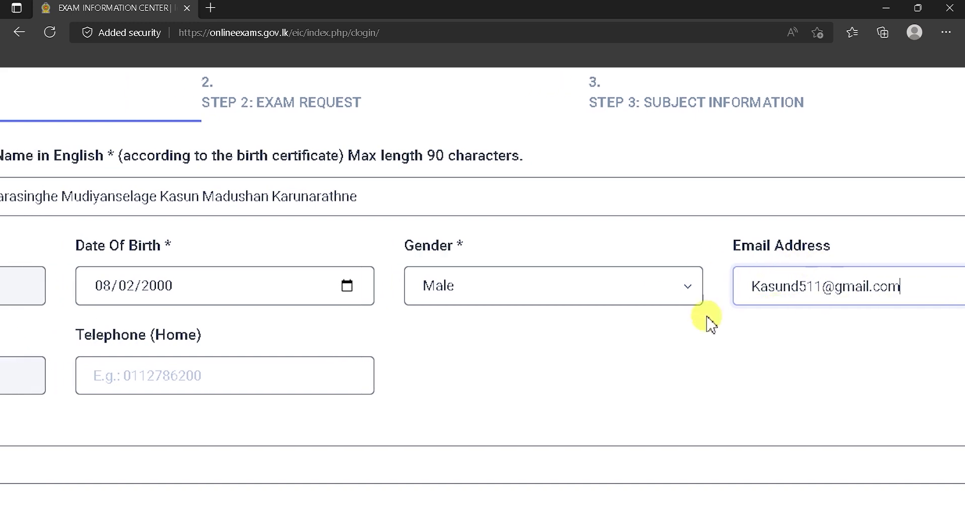
{"action": "left_click_drag", "start_coordinate": [114, 374], "coordinate": [21, 374]}
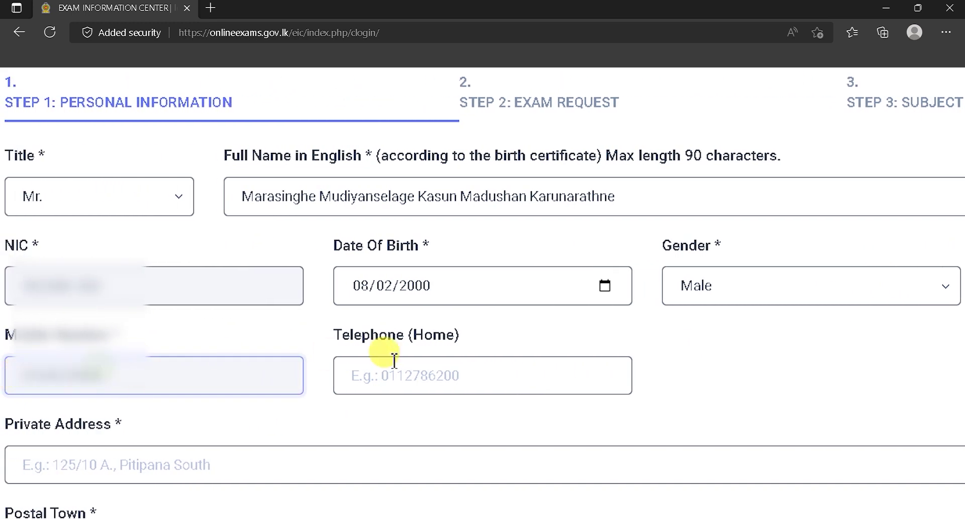
Enter the applicant's home address in the Private Address field.
{"action": "left_click", "coordinate": [374, 375]}
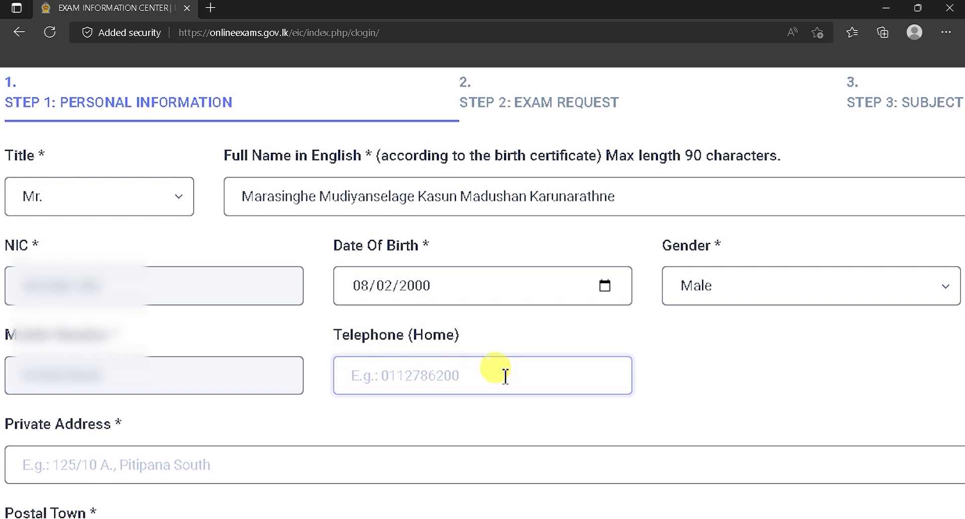
{"action": "left_click", "coordinate": [124, 455]}
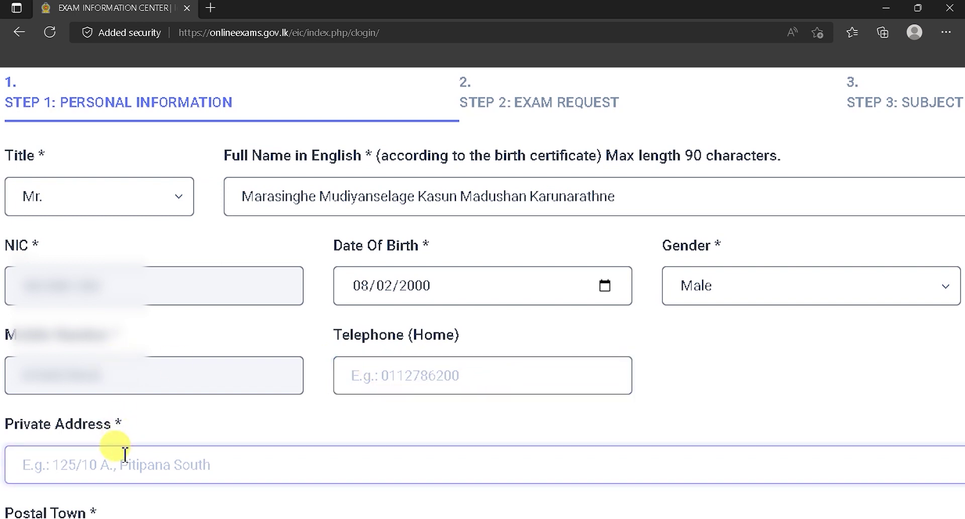
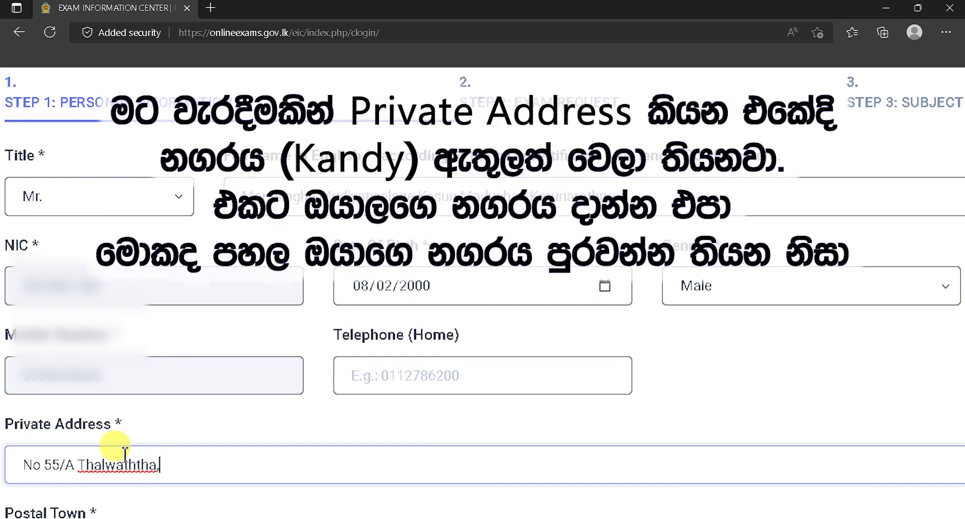
{"action": "scroll", "coordinate": [124, 453], "scroll_direction": "down", "scroll_amount": 3}
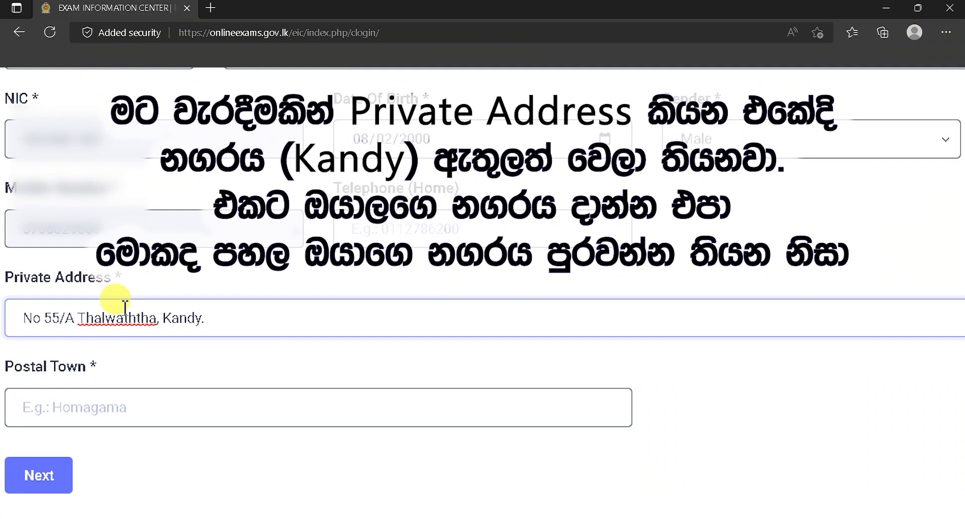
Fill in the Postal Town field with the applicant's home town.
{"action": "left_click", "coordinate": [136, 405]}
{"action": "left_click_drag", "start_coordinate": [7, 368], "coordinate": [100, 375]}
{"action": "left_click", "coordinate": [165, 409]}
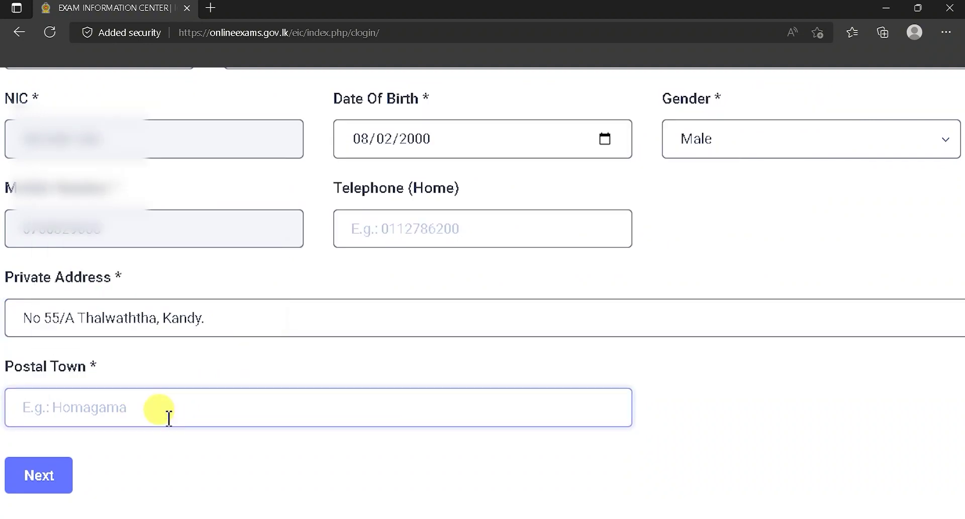
{"action": "type", "text": "Kandy"}
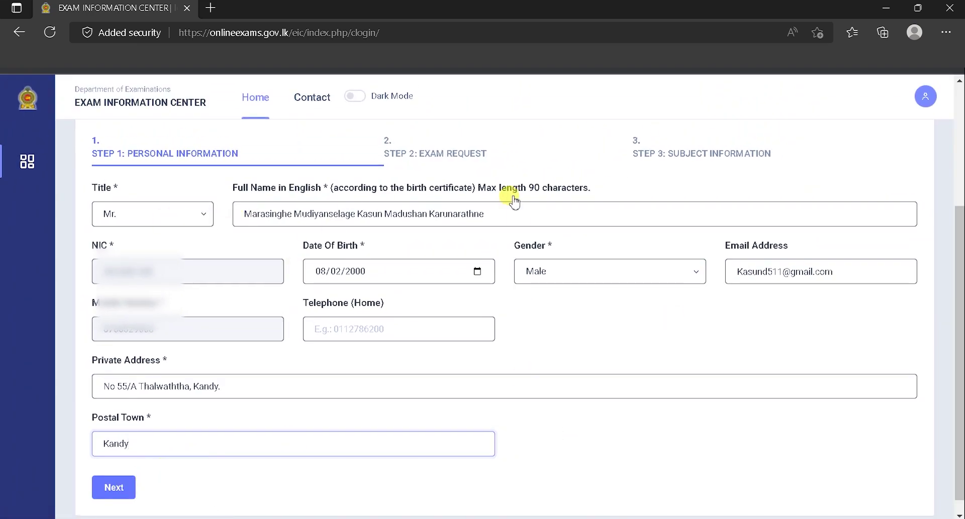
{"action": "scroll", "coordinate": [959, 263], "scroll_direction": "up", "scroll_amount": 1}
{"action": "scroll", "coordinate": [959, 263], "scroll_direction": "down", "scroll_amount": 1}
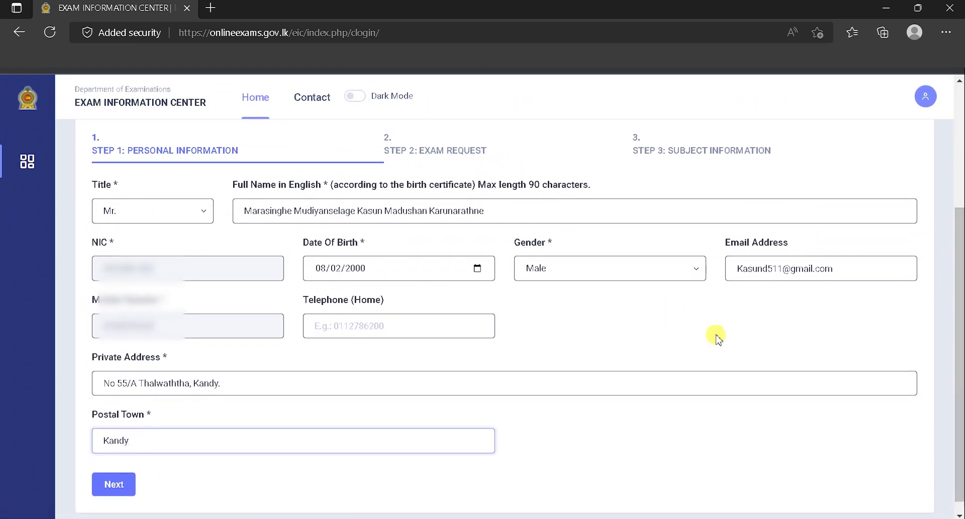
On the exam request step, set the district to KANDY and the town to Kandy.
{"action": "left_click", "coordinate": [122, 485]}
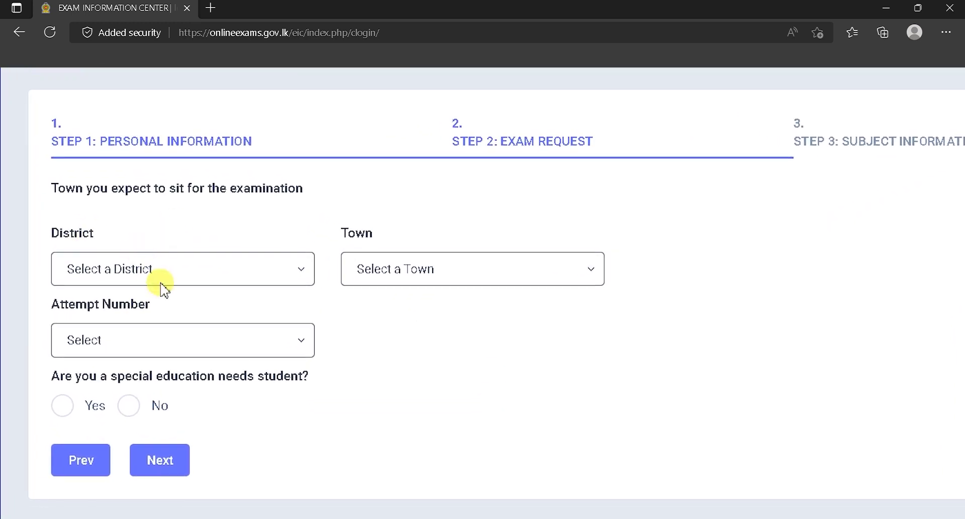
{"action": "left_click", "coordinate": [178, 336]}
{"action": "scroll", "coordinate": [312, 82], "scroll_direction": "down", "scroll_amount": 3}
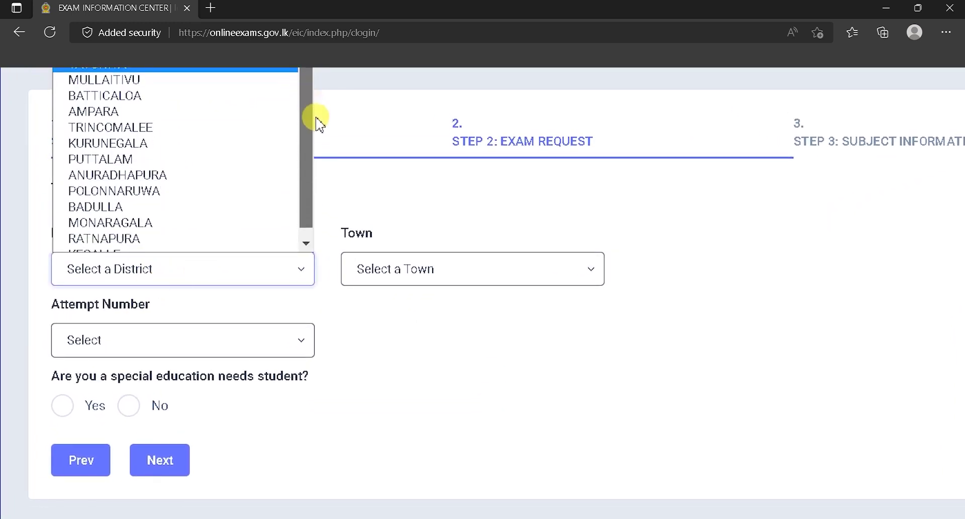
{"action": "scroll", "coordinate": [312, 121], "scroll_direction": "up", "scroll_amount": 3}
{"action": "type", "text": "kandy"}
{"action": "key", "text": "Return"}
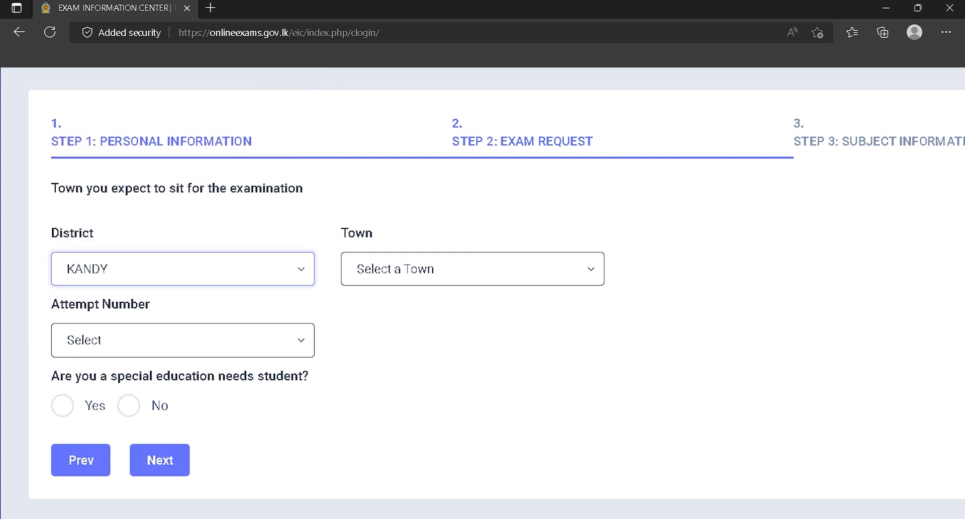
{"action": "left_click", "coordinate": [403, 276]}
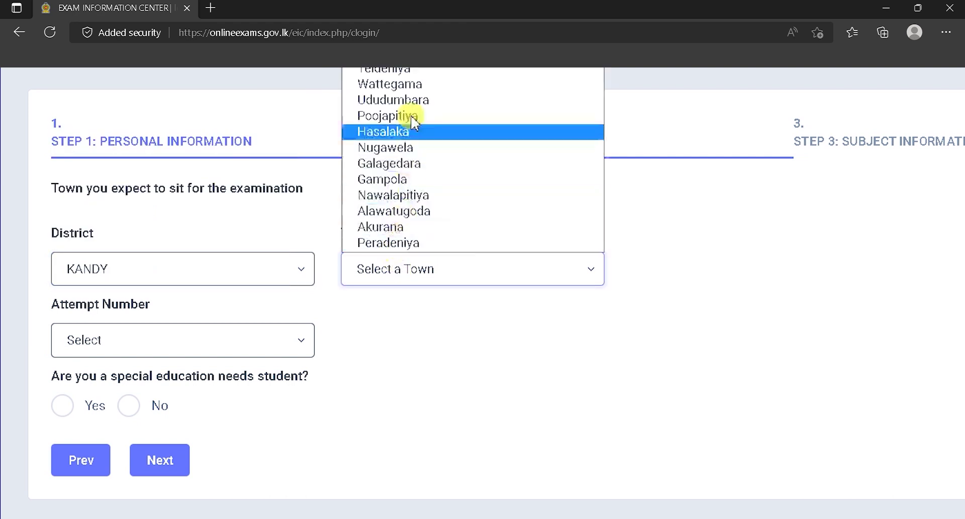
{"action": "key", "text": "Escape"}
{"action": "type", "text": "kandy"}
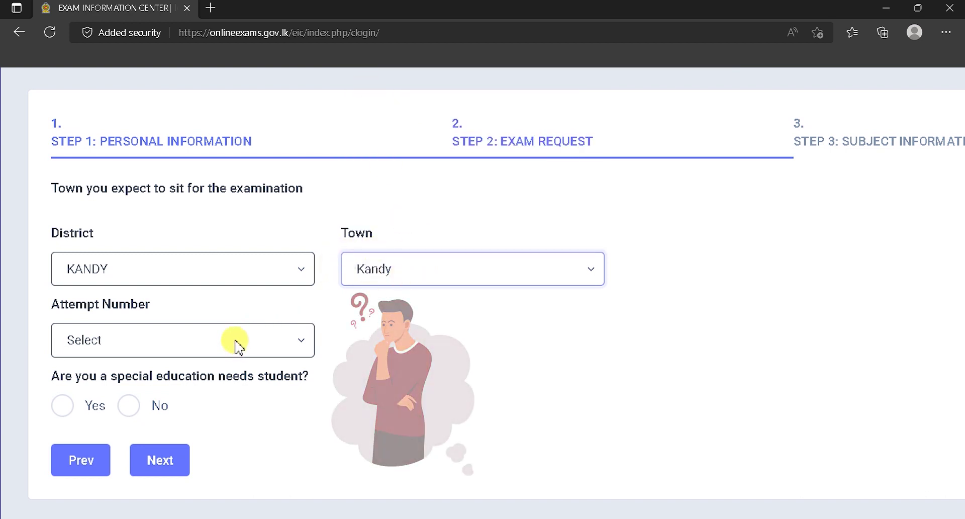
Set attempt number 3 and special education needs to No, then continue to subjects.
{"action": "left_click", "coordinate": [237, 345]}
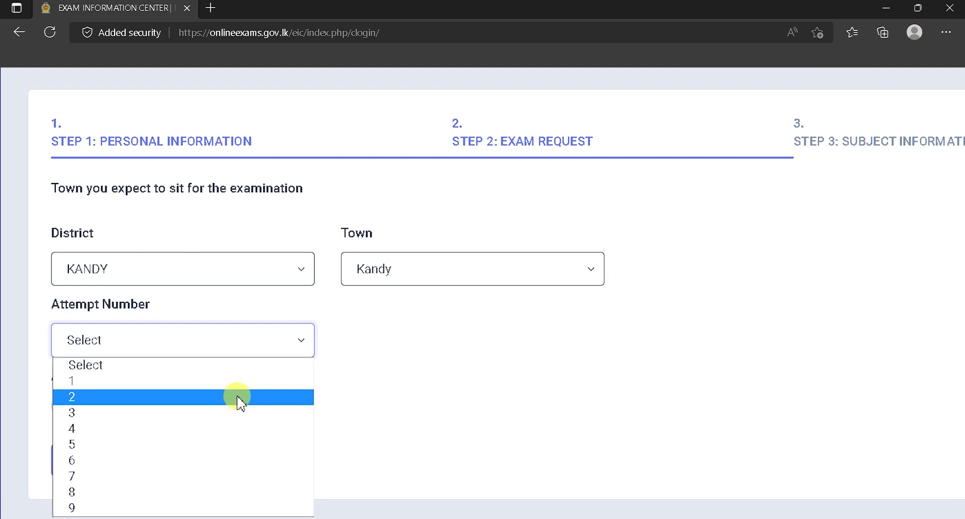
{"action": "scroll", "coordinate": [236, 398], "scroll_direction": "down", "scroll_amount": 1}
{"action": "left_click", "coordinate": [183, 396]}
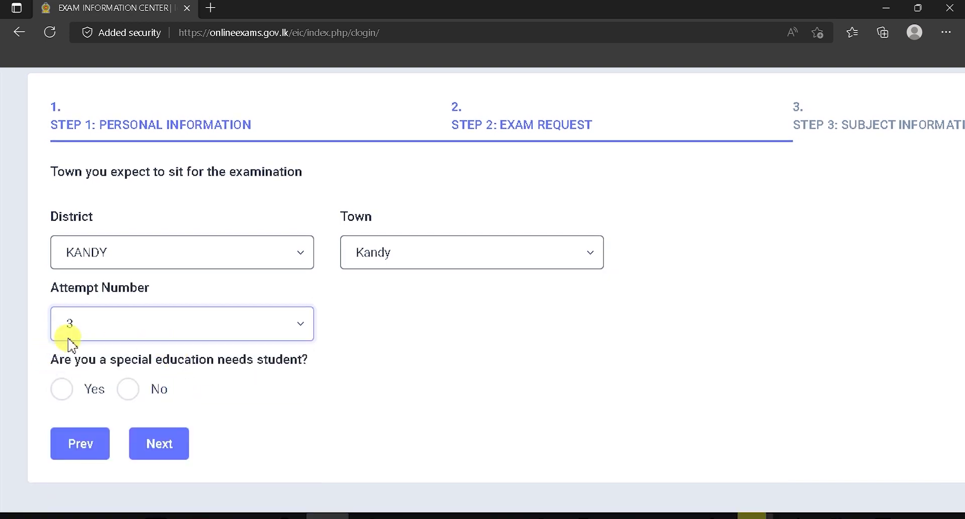
{"action": "left_click", "coordinate": [70, 388]}
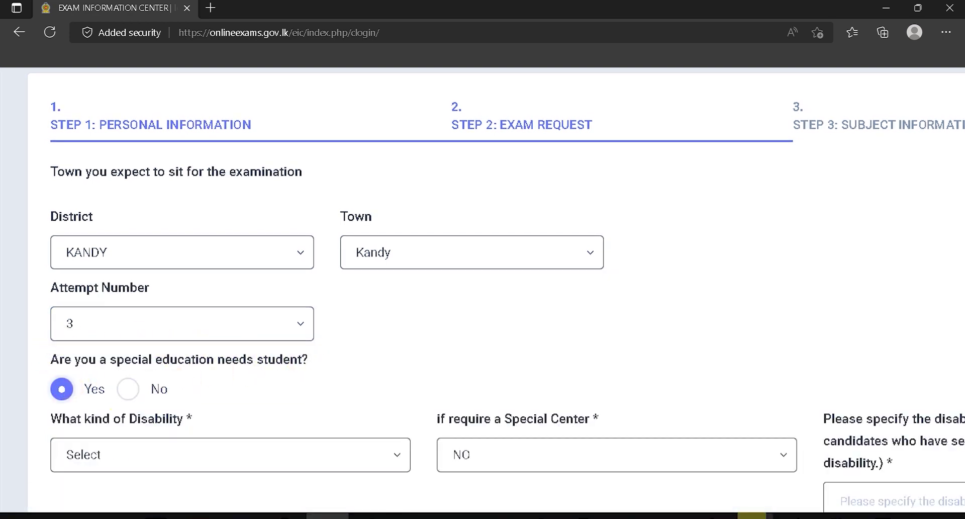
{"action": "scroll", "coordinate": [939, 272], "scroll_direction": "down", "scroll_amount": 3}
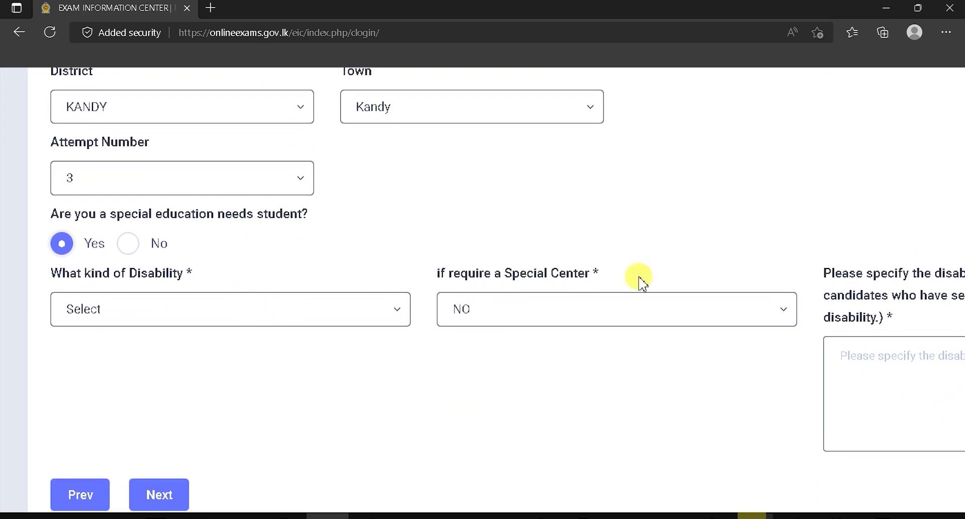
{"action": "left_click", "coordinate": [128, 245]}
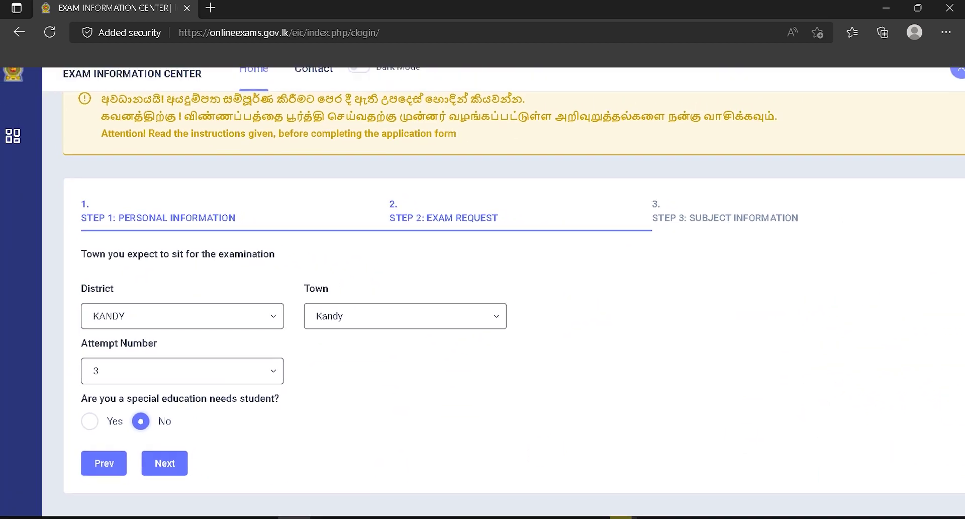
{"action": "left_click", "coordinate": [175, 467]}
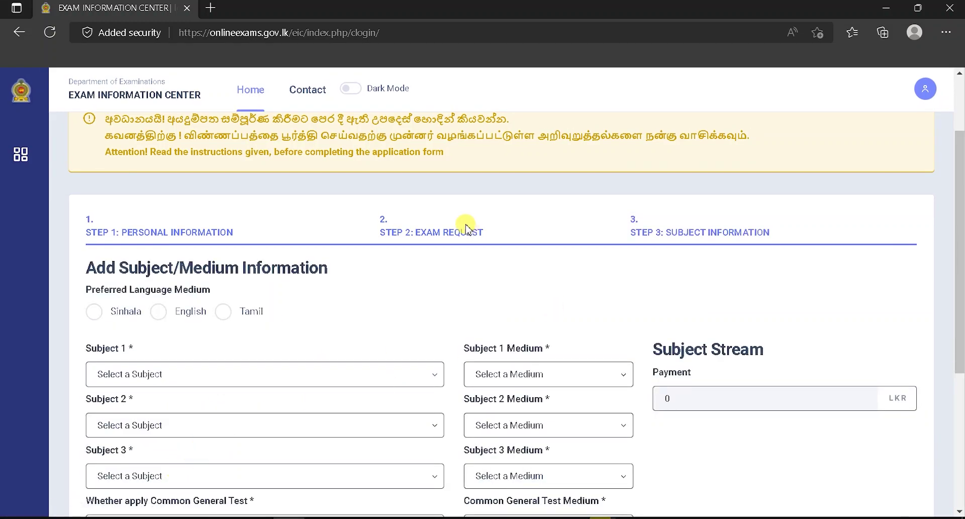
Choose Sinhala medium and subjects (1) Physics, (2) Chemistry and (10) Combined Mathematics.
{"action": "scroll", "coordinate": [959, 252], "scroll_direction": "down", "scroll_amount": 3}
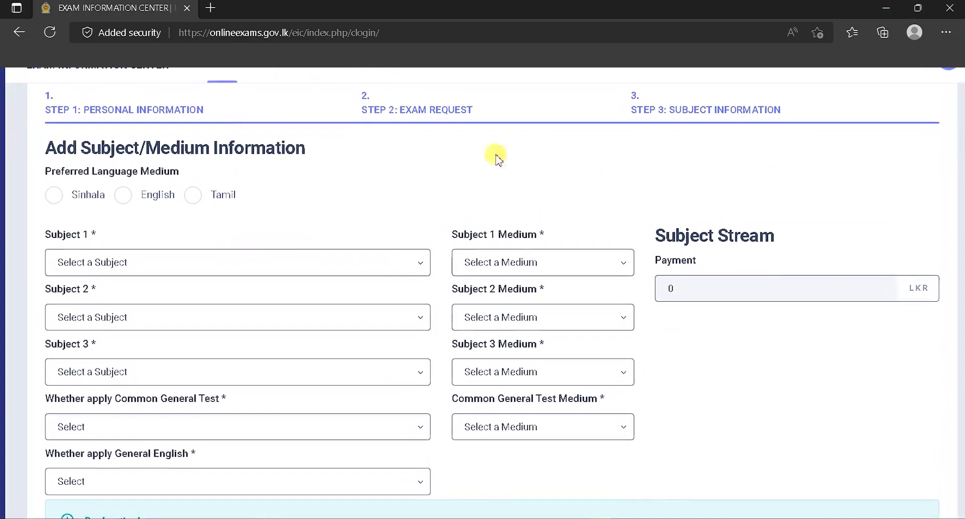
{"action": "left_click", "coordinate": [23, 179]}
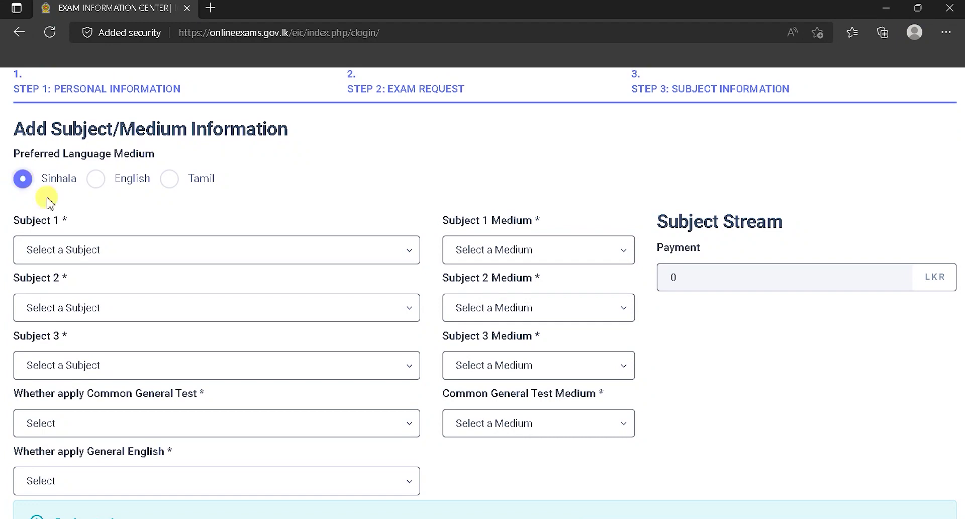
{"action": "left_click", "coordinate": [107, 250]}
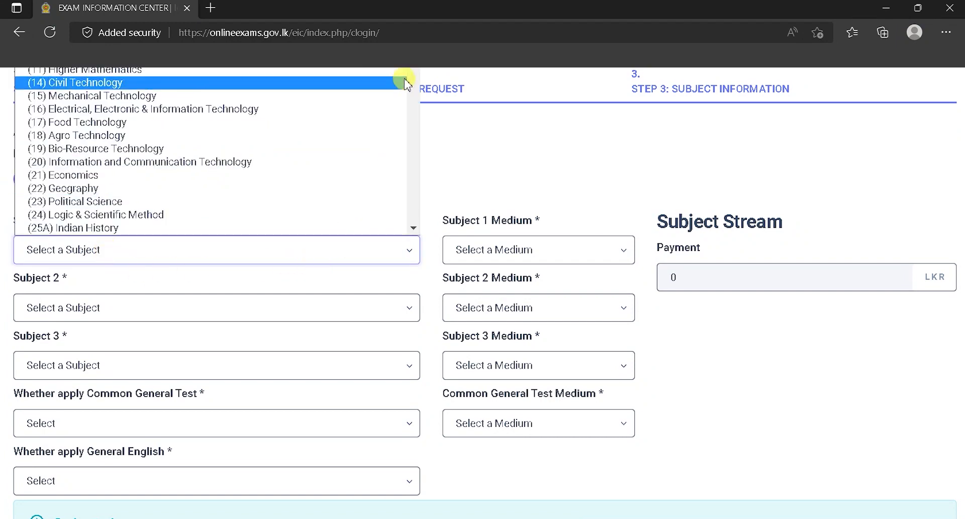
{"action": "scroll", "coordinate": [81, 71], "scroll_direction": "up", "scroll_amount": 5}
{"action": "left_click", "coordinate": [81, 72]}
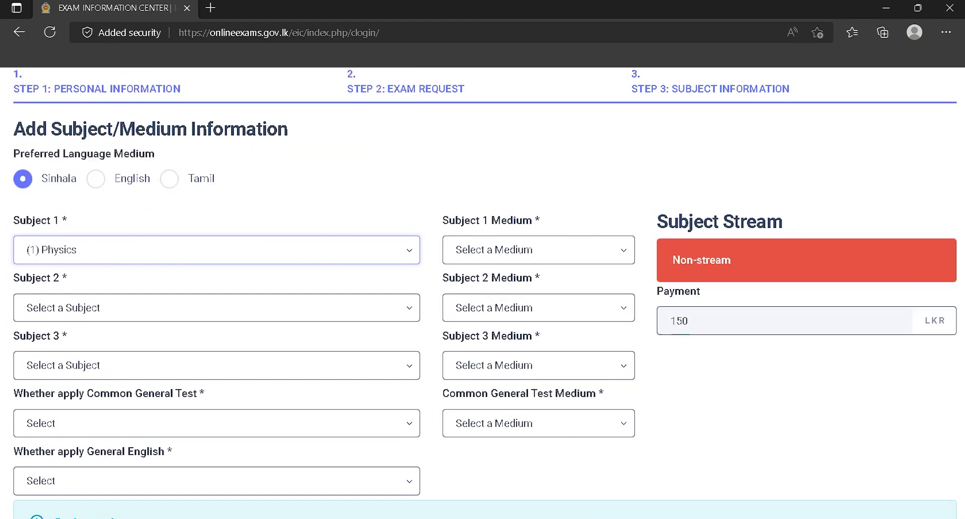
{"action": "left_click", "coordinate": [360, 316]}
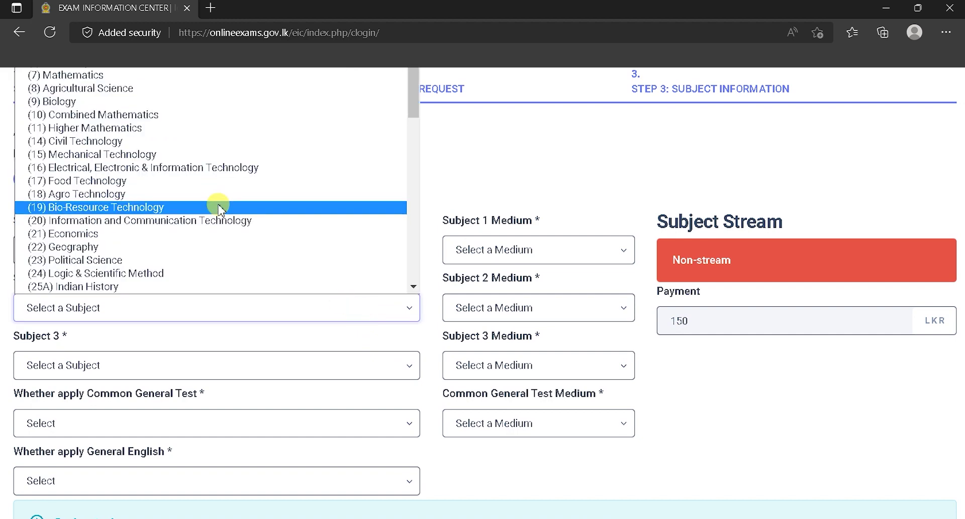
{"action": "left_click", "coordinate": [161, 69]}
{"action": "left_click", "coordinate": [387, 366]}
{"action": "left_click", "coordinate": [187, 172]}
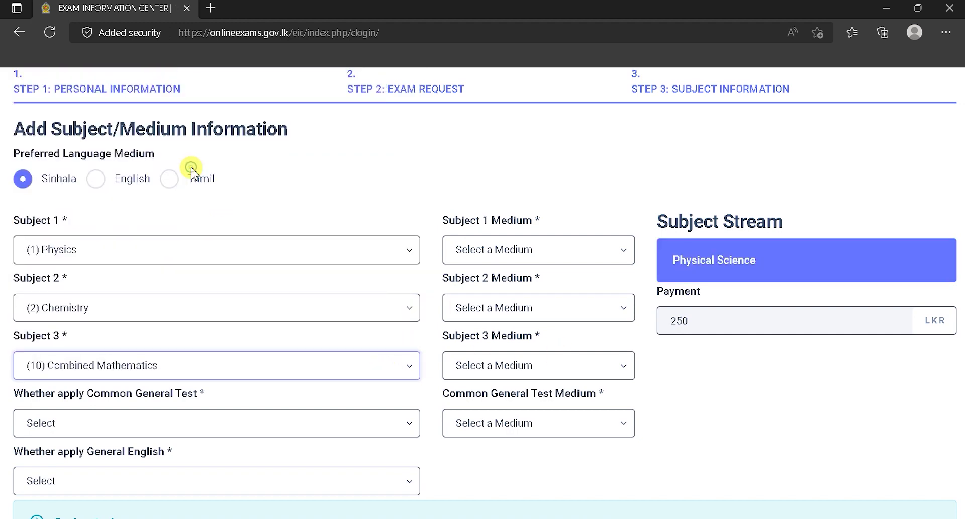
Set Physics, Chemistry and Combined Mathematics each to the Sinhala medium.
{"action": "left_click", "coordinate": [610, 251]}
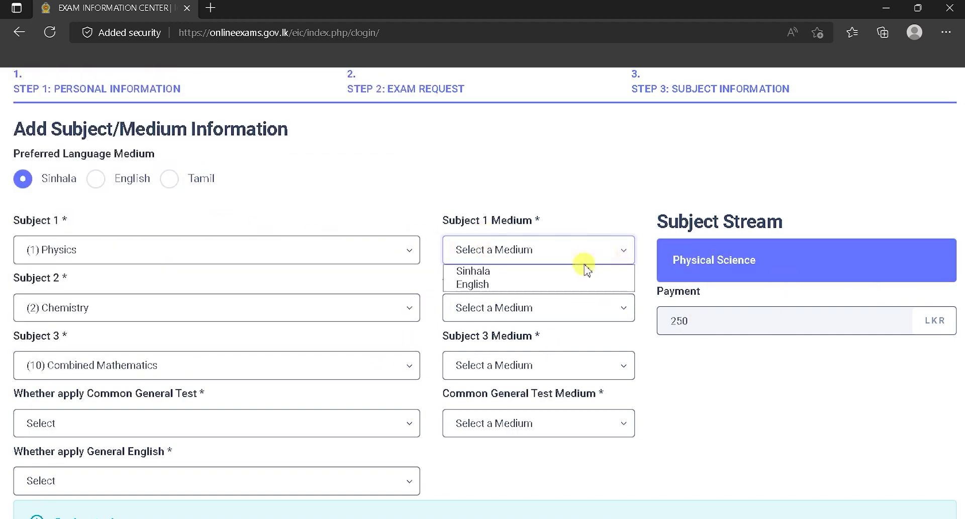
{"action": "left_click", "coordinate": [526, 272]}
{"action": "left_click", "coordinate": [555, 308]}
{"action": "left_click", "coordinate": [503, 328]}
{"action": "left_click", "coordinate": [528, 369]}
{"action": "left_click", "coordinate": [528, 386]}
Apply for the Common General Test in Sinhala and for General English.
{"action": "left_click", "coordinate": [281, 430]}
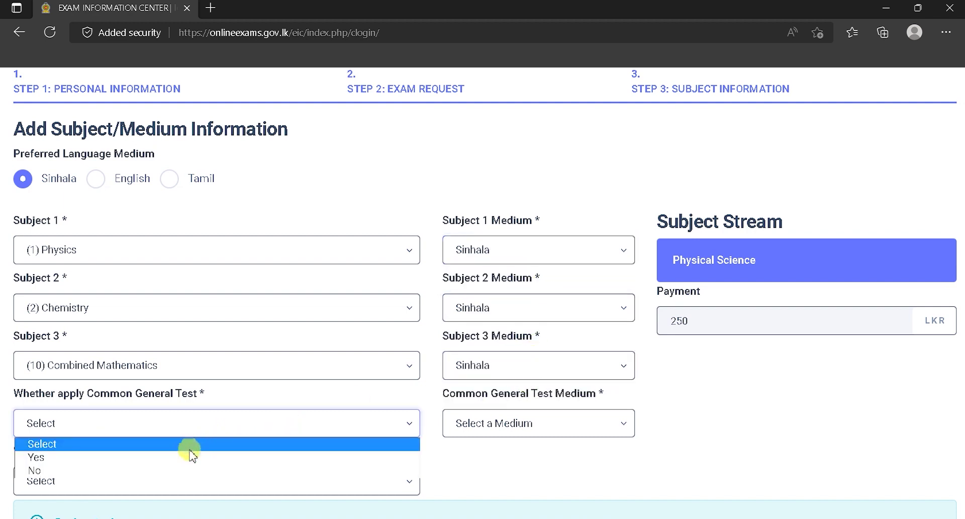
{"action": "left_click", "coordinate": [145, 458]}
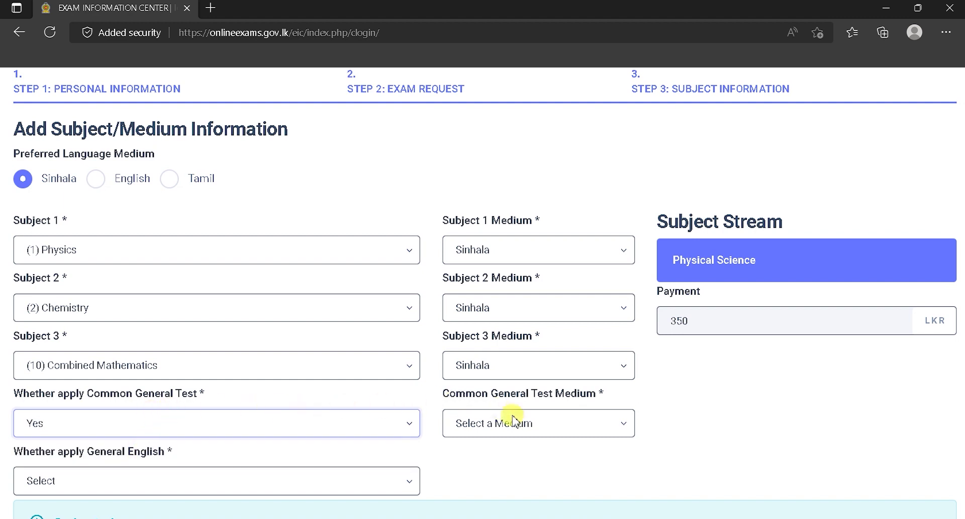
{"action": "left_click", "coordinate": [596, 425]}
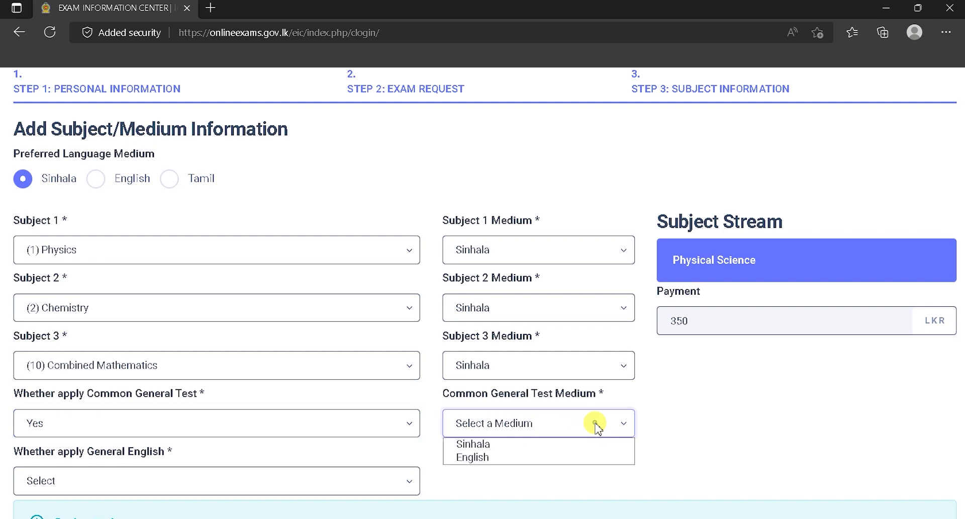
{"action": "left_click", "coordinate": [464, 444]}
{"action": "left_click", "coordinate": [298, 479]}
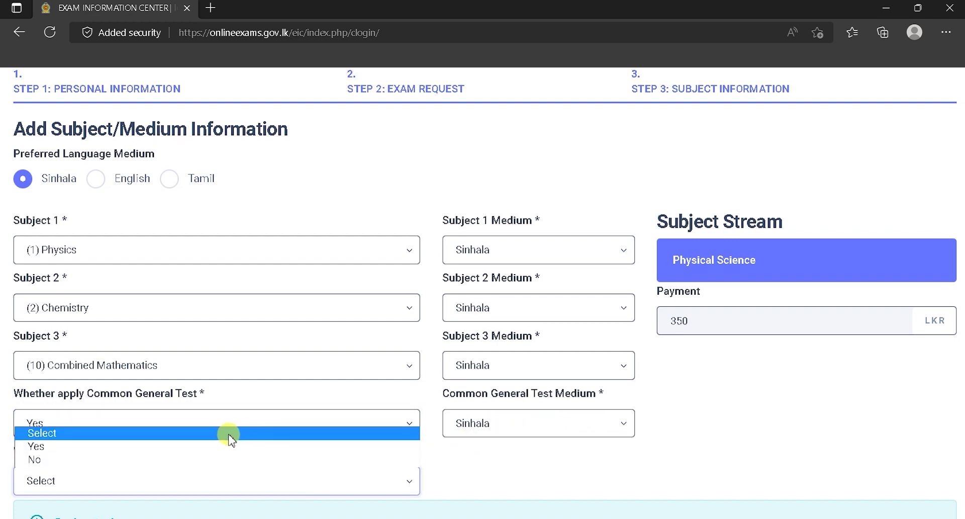
{"action": "left_click", "coordinate": [195, 447]}
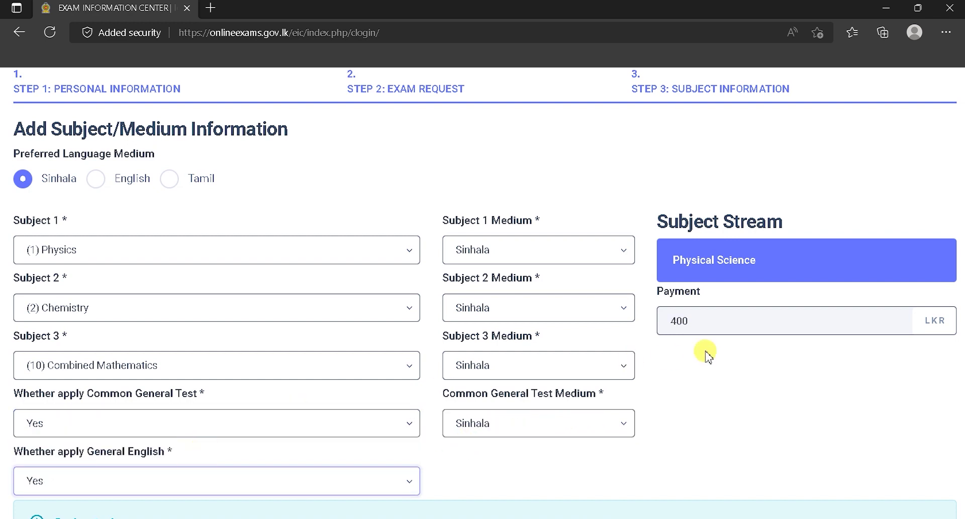
{"action": "scroll", "coordinate": [320, 214], "scroll_direction": "down", "scroll_amount": 1}
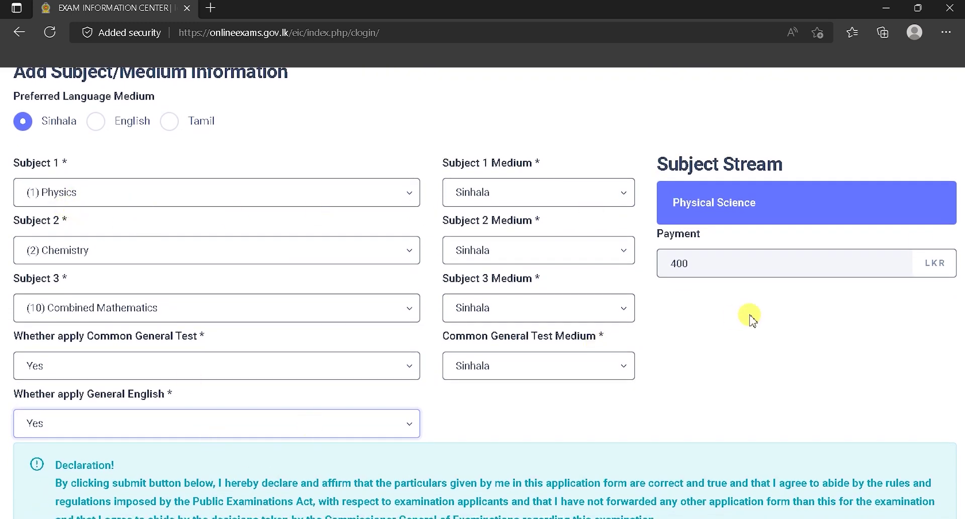
Check the 400 LKR fee and Physical Science stream, then submit the application.
{"action": "left_click_drag", "start_coordinate": [713, 266], "coordinate": [671, 266]}
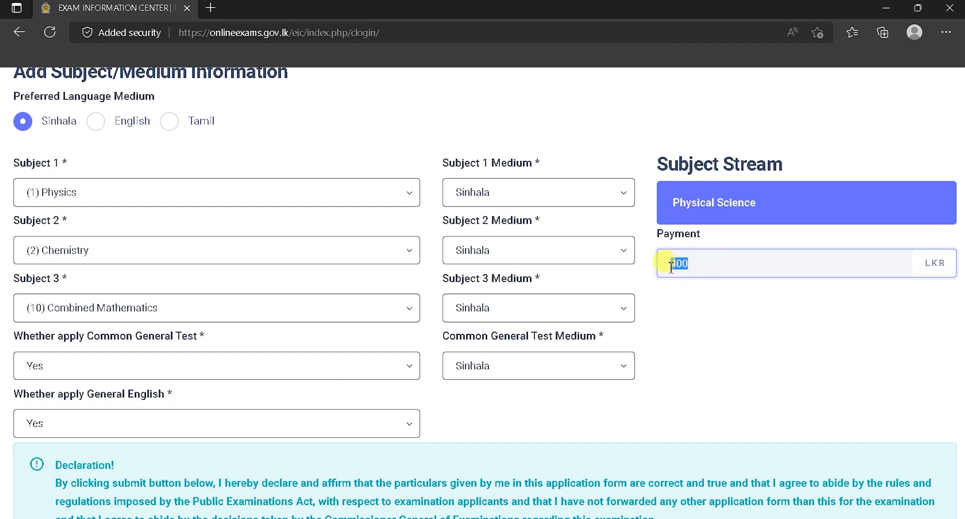
{"action": "left_click", "coordinate": [958, 268]}
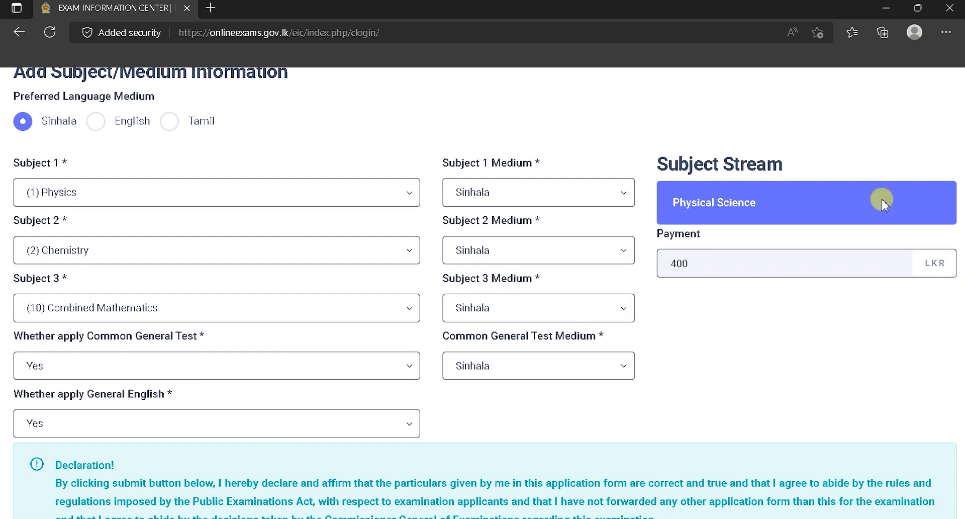
{"action": "left_click_drag", "start_coordinate": [756, 203], "coordinate": [667, 213]}
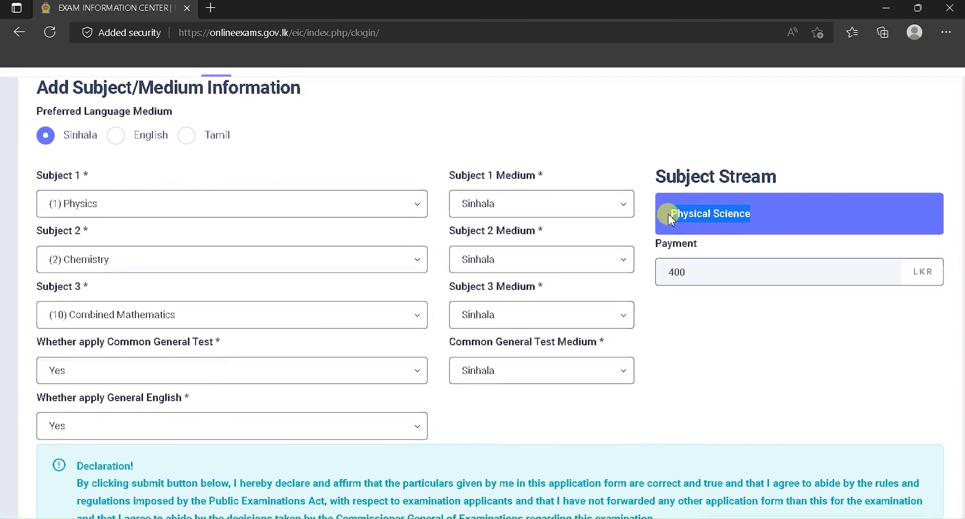
{"action": "left_click", "coordinate": [961, 252]}
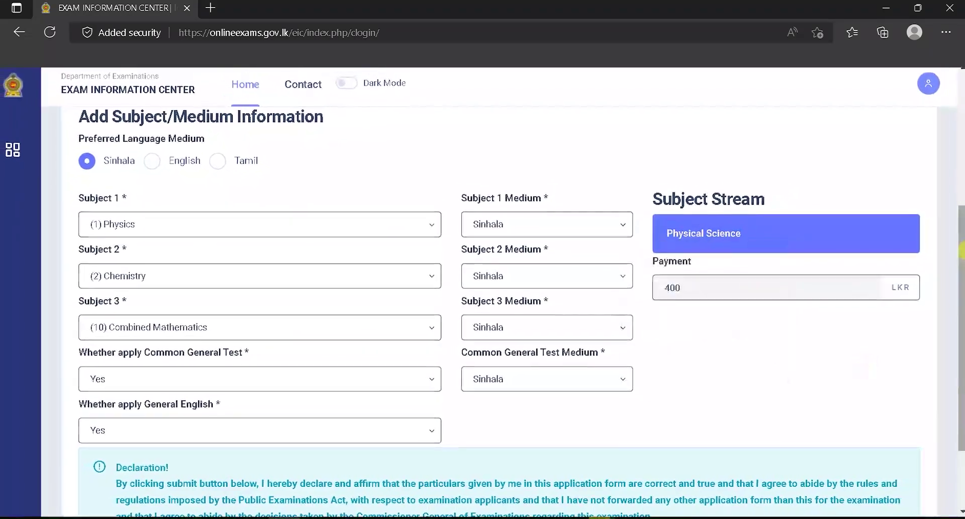
{"action": "left_click_drag", "start_coordinate": [961, 251], "coordinate": [960, 298]}
{"action": "left_click_drag", "start_coordinate": [679, 423], "coordinate": [121, 384]}
{"action": "left_click", "coordinate": [161, 468]}
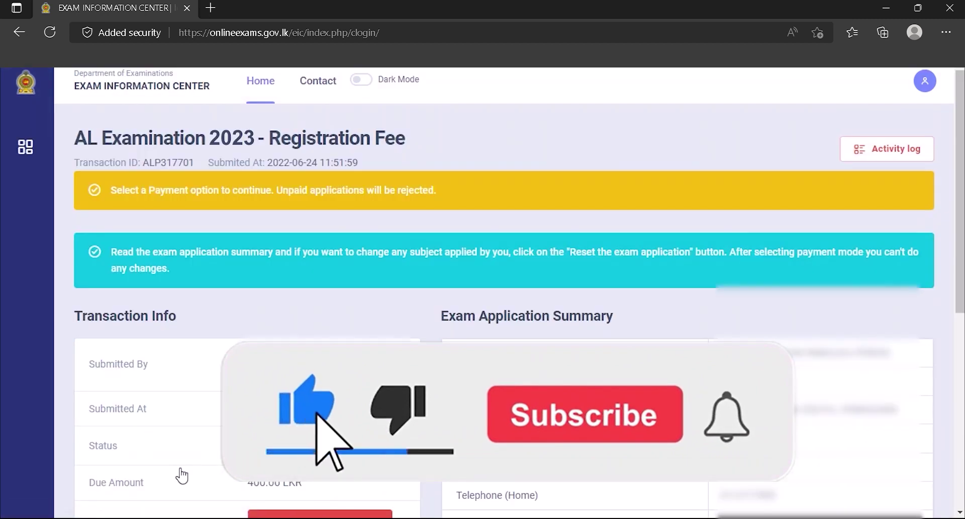
{"action": "scroll", "coordinate": [182, 475], "scroll_direction": "down", "scroll_amount": 4}
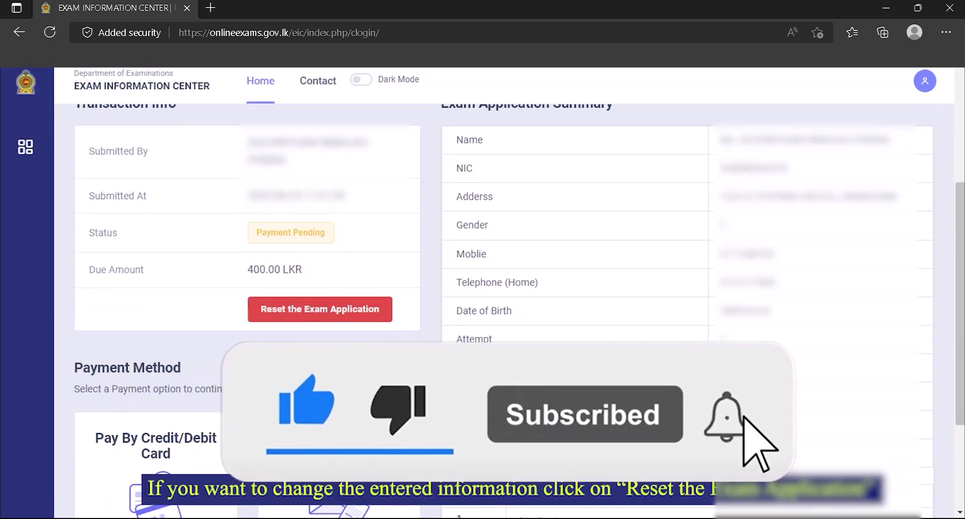
{"action": "scroll", "coordinate": [324, 302], "scroll_direction": "down", "scroll_amount": 1}
{"action": "left_click", "coordinate": [324, 300]}
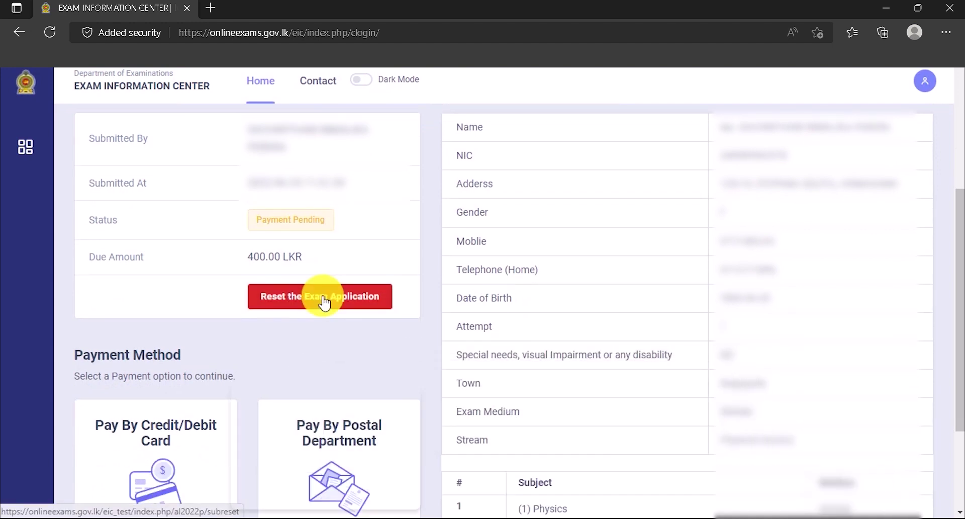
{"action": "scroll", "coordinate": [143, 344], "scroll_direction": "down", "scroll_amount": 3}
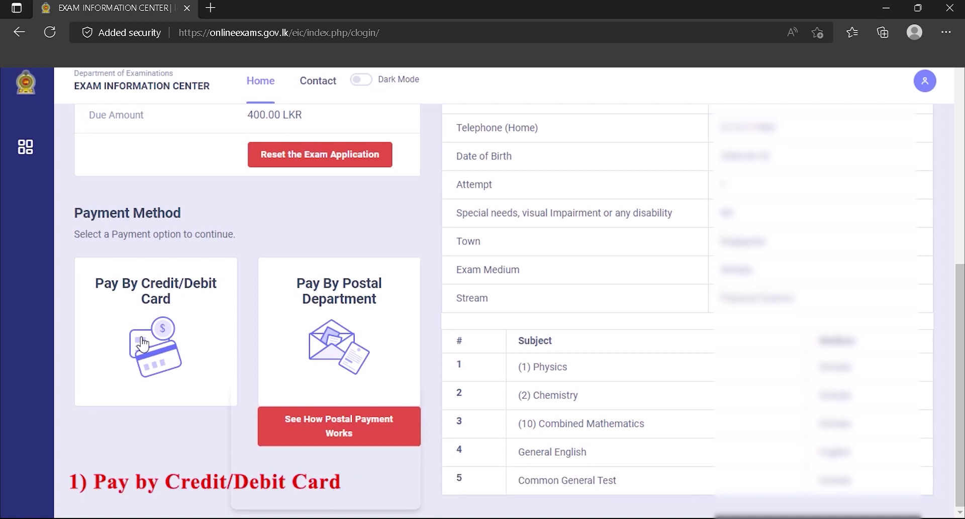
{"action": "left_click", "coordinate": [143, 344]}
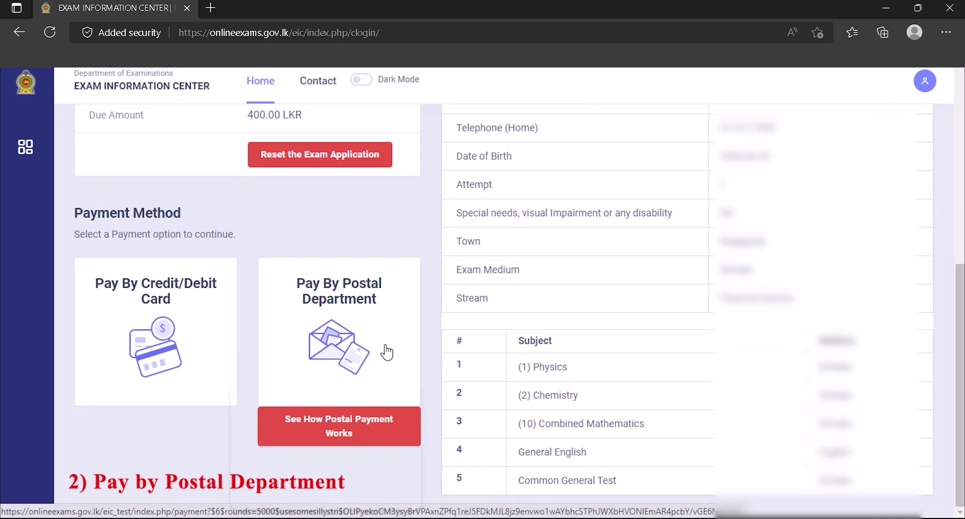
Choose Pay By Postal Department and acknowledge the payment reference number notice.
{"action": "left_click", "coordinate": [385, 345]}
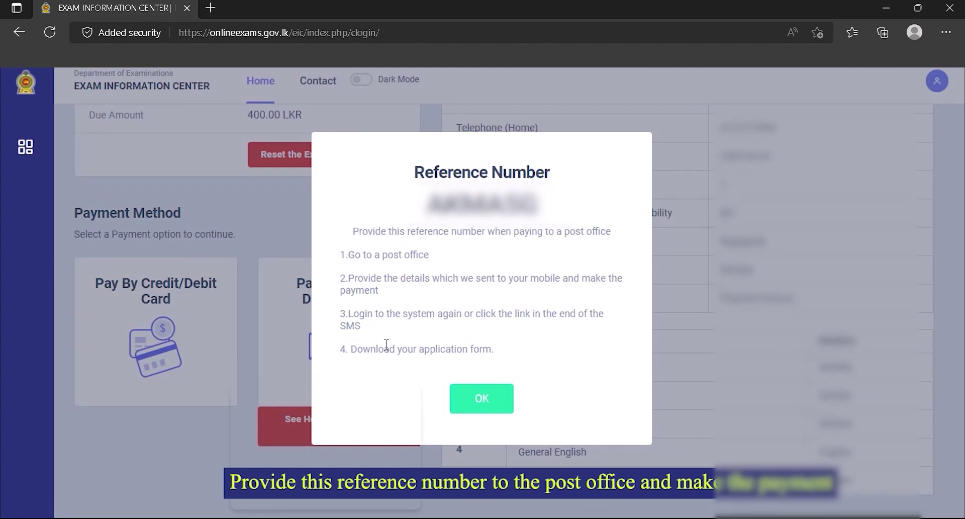
{"action": "left_click", "coordinate": [486, 405]}
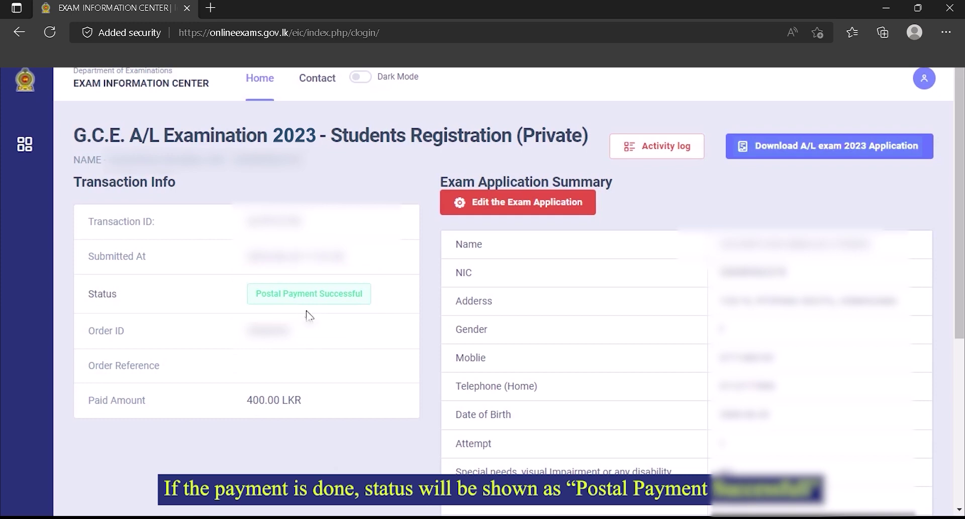
Download the A/L exam 2023 application form as a PDF.
{"action": "left_click", "coordinate": [830, 162]}
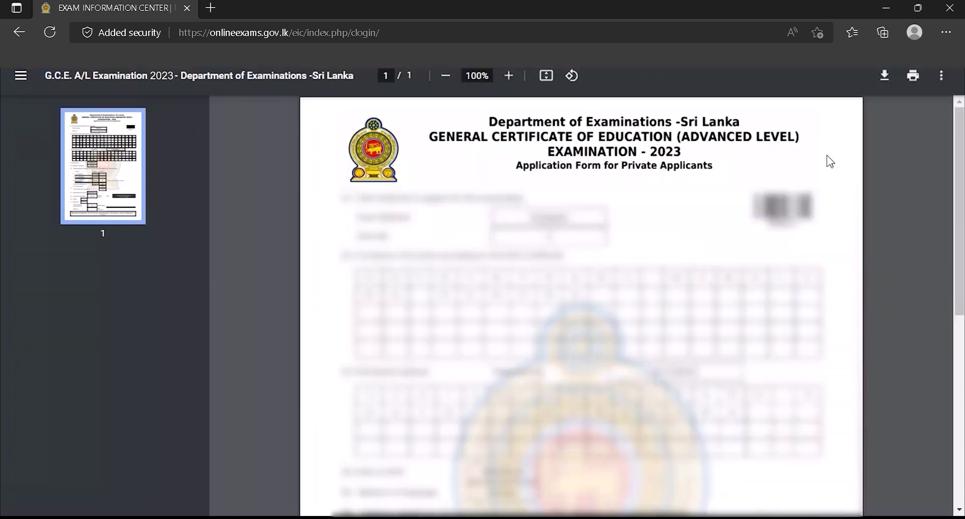